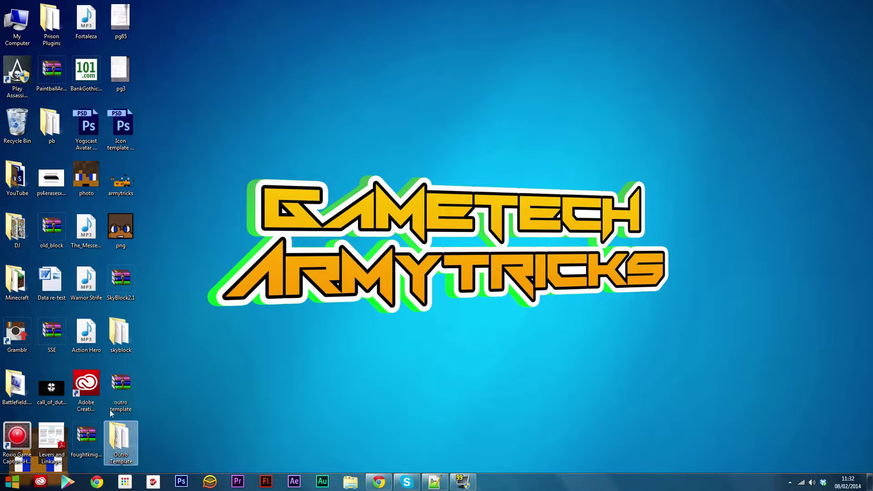
# - Restore Chrome showing the MediaFire download page for outro template.zip (351.98 KB)
pyautogui.click(379, 482)
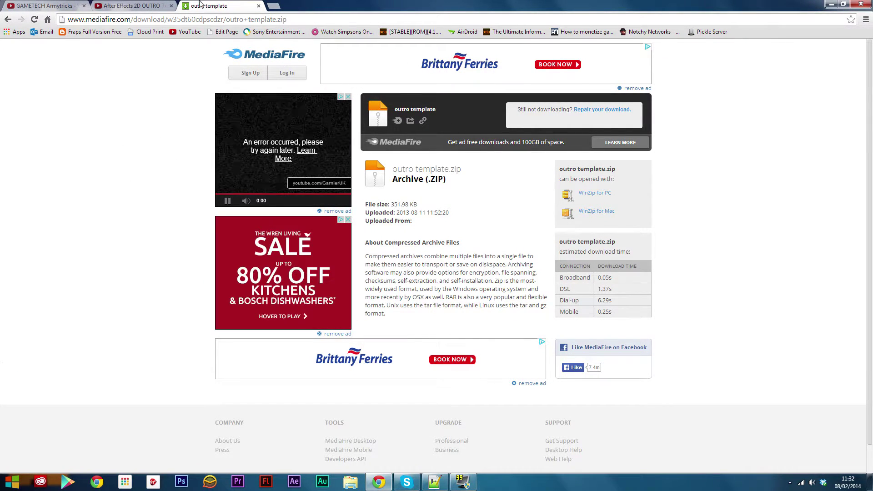
pyautogui.click(128, 5)
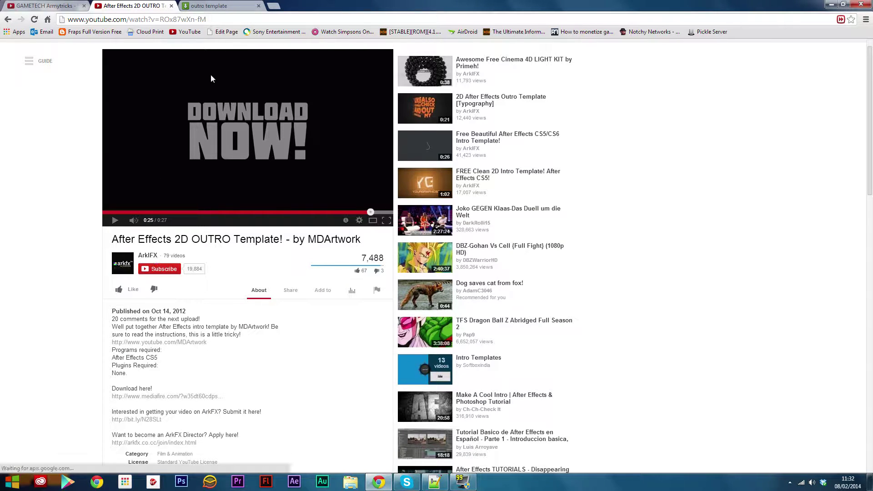
pyautogui.click(209, 5)
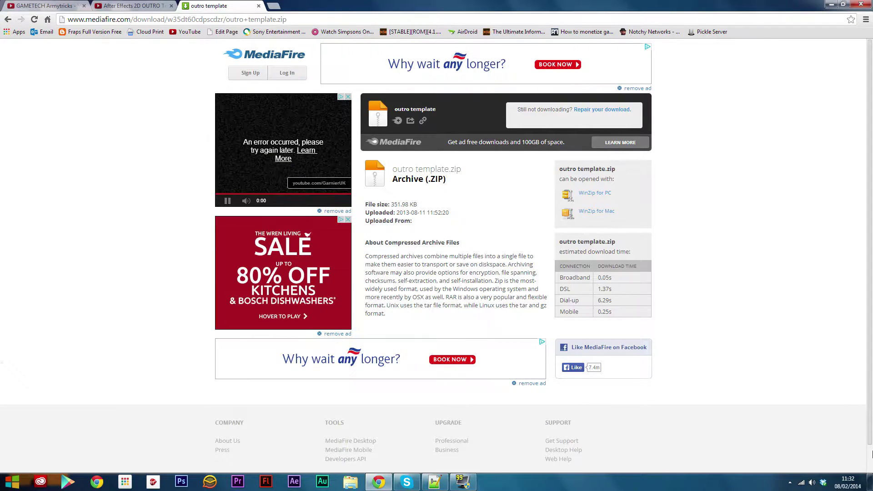
# - From the desktop, open outro template.zip in WinRAR and dismiss the licence reminder
pyautogui.click(868, 482)
pyautogui.doubleClick(120, 386)
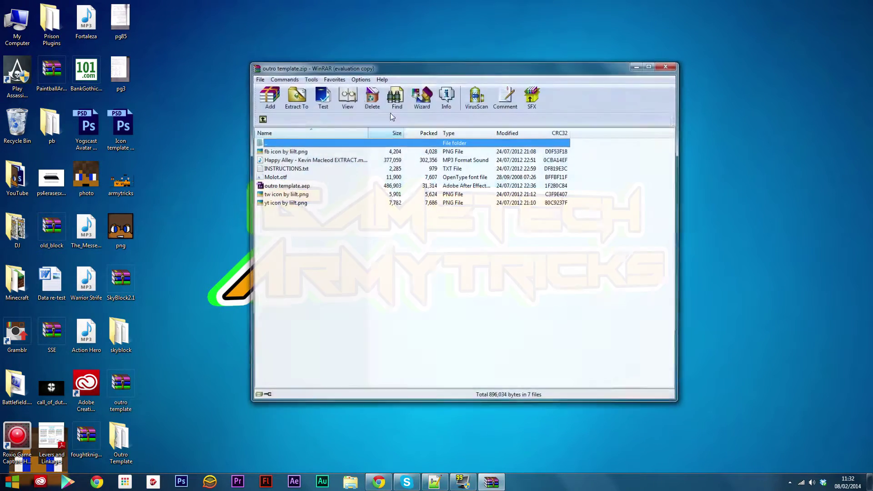
pyautogui.click(275, 152)
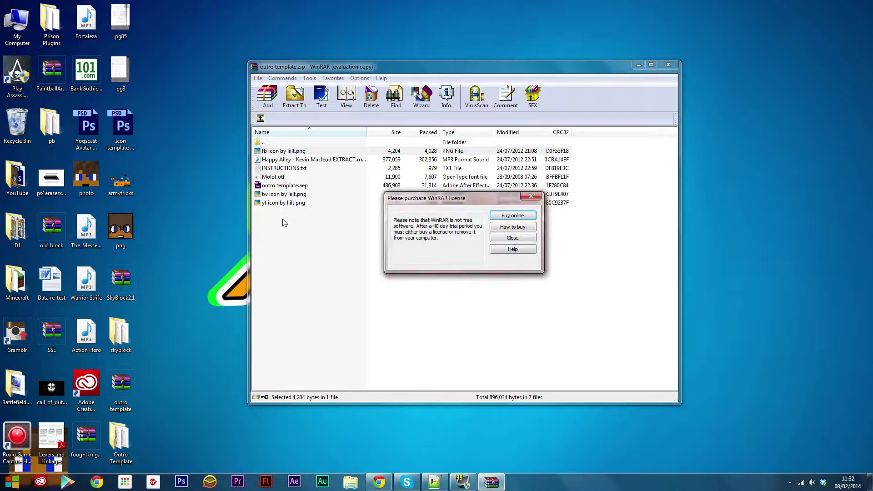
pyautogui.click(516, 237)
pyautogui.moveTo(305, 252)
pyautogui.mouseDown()
pyautogui.moveTo(298, 184)
pyautogui.moveTo(310, 244)
pyautogui.mouseUp()
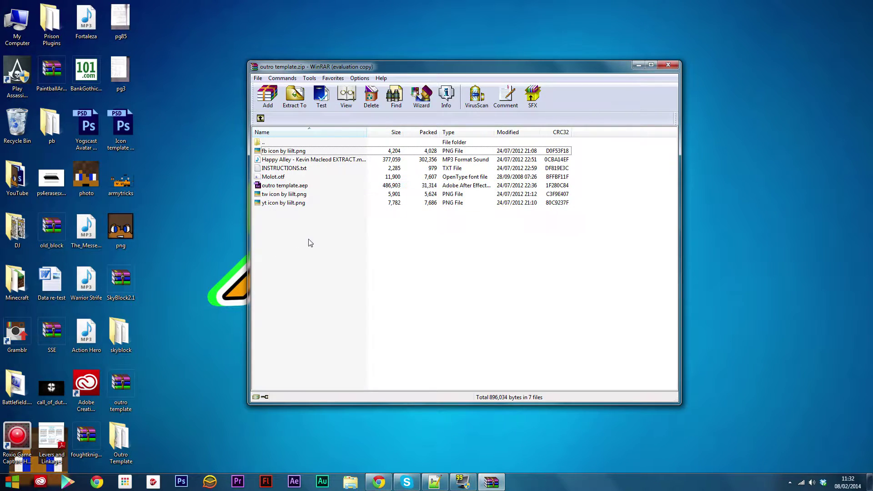
# - Close WinRAR, open the Outro Template folder, and read INSTRUCTIONS in Notepad++
pyautogui.click(668, 65)
pyautogui.doubleClick(119, 436)
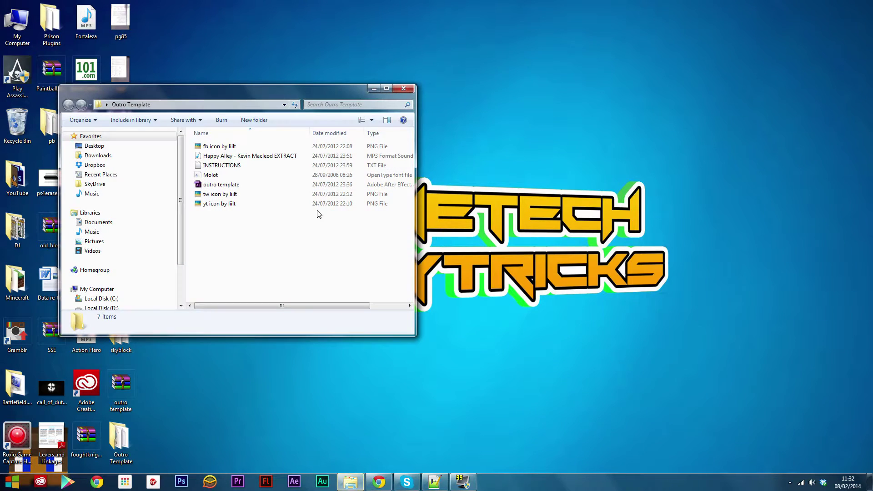
pyautogui.click(220, 167)
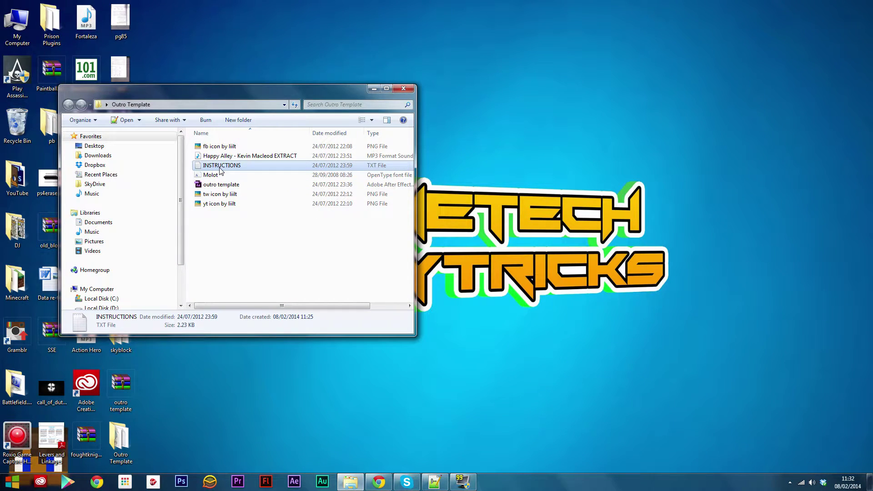
pyautogui.click(438, 483)
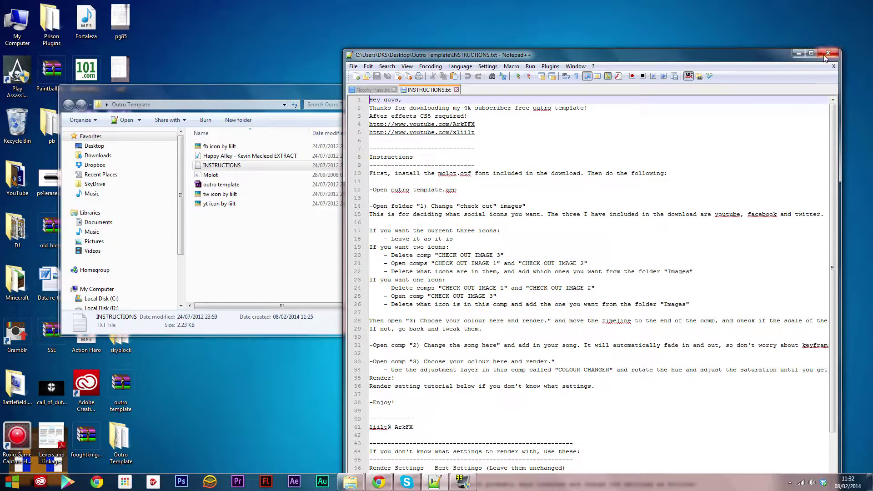
pyautogui.click(838, 54)
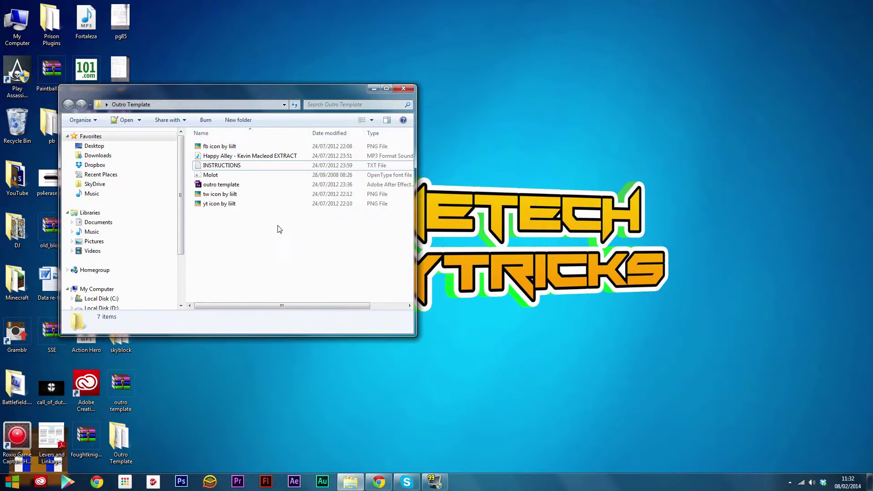
# - Preview the Molot font file, then close the font viewer
pyautogui.click(209, 177)
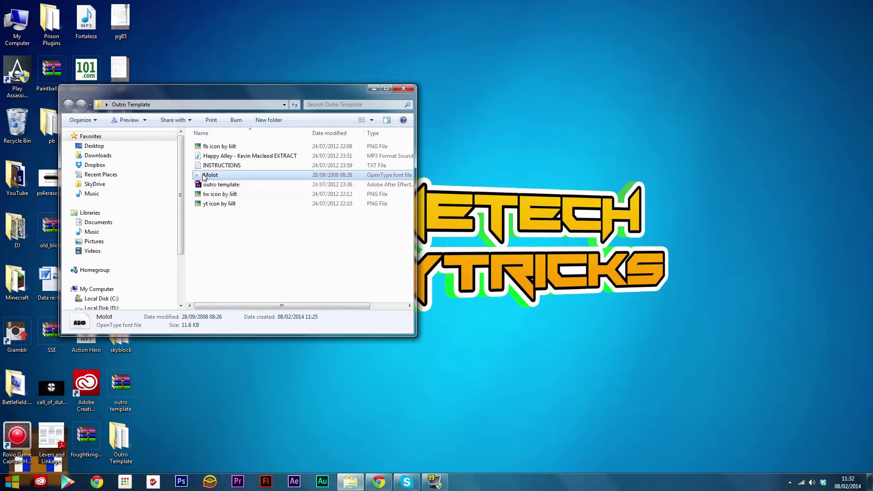
pyautogui.doubleClick(203, 177)
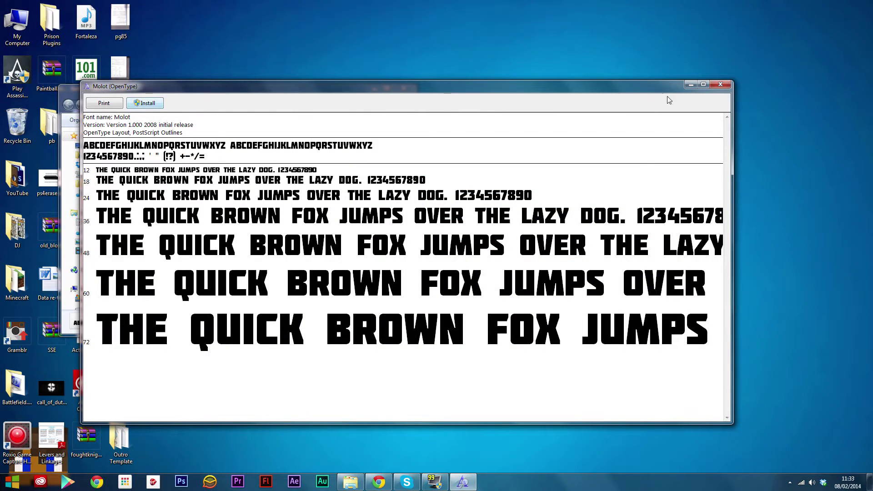
pyautogui.click(714, 86)
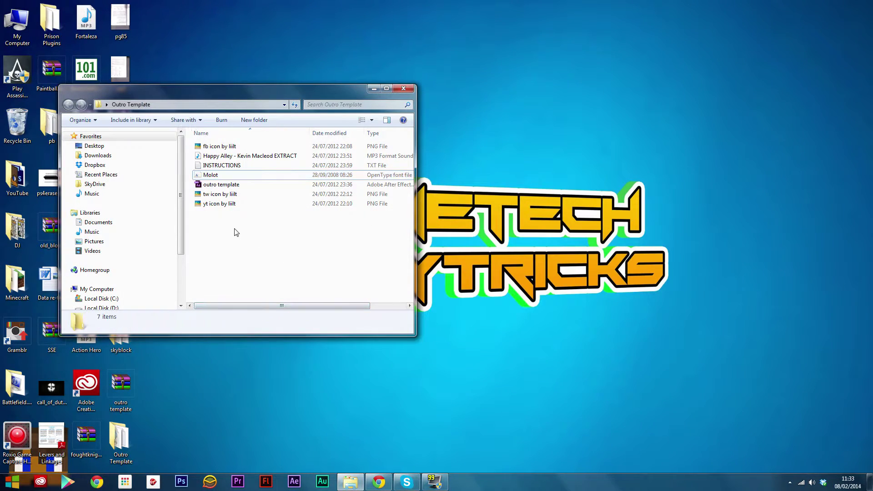
# - Search the Start menu for 'after' and launch Adobe After Effects
pyautogui.click(10, 480)
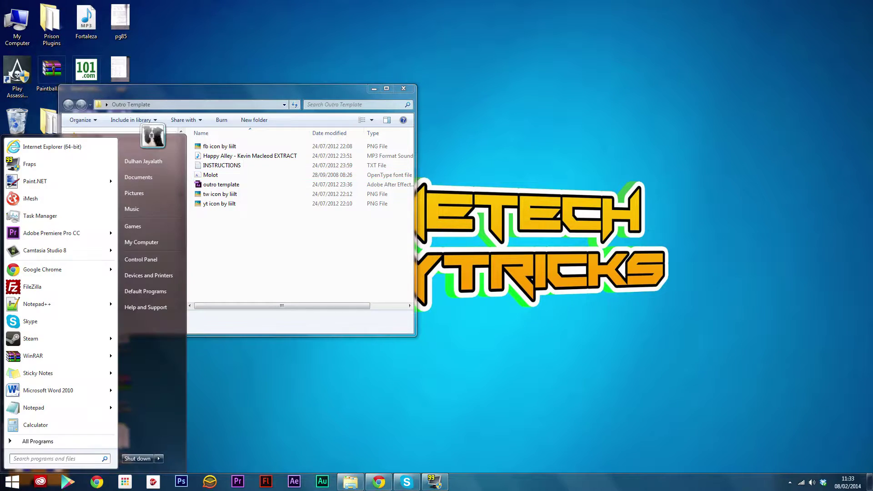
pyautogui.write('sfter')
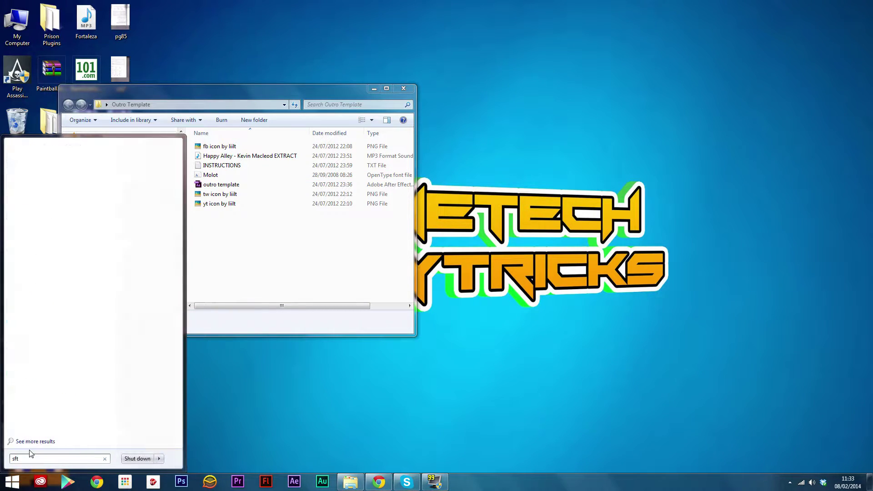
pyautogui.press('BackSpace')
pyautogui.press('BackSpace')
pyautogui.press('BackSpace')
pyautogui.press('BackSpace')
pyautogui.write('after')
pyautogui.press('Return')
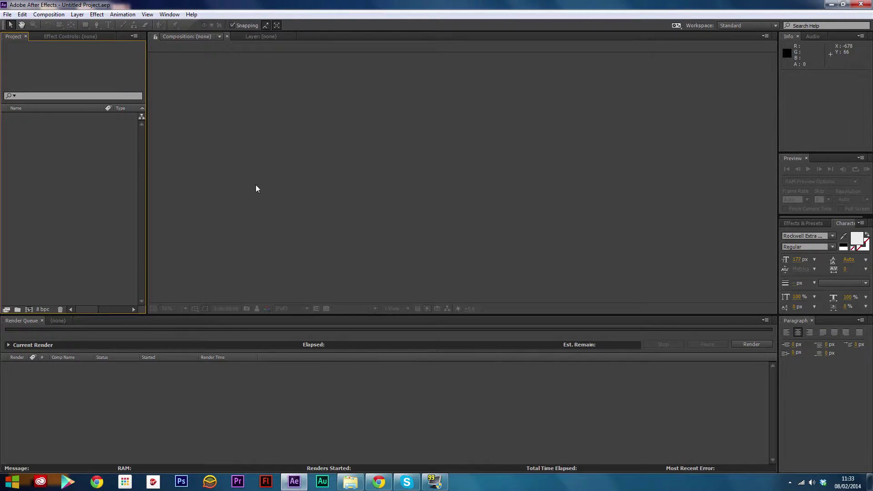
# - Open outro template from Desktop > Outro Template and accept the version conversion notice
pyautogui.click(8, 14)
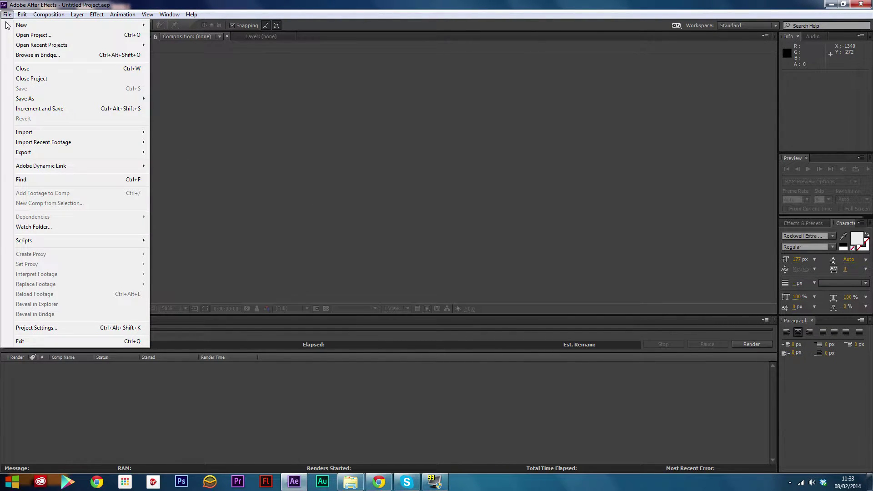
pyautogui.click(34, 35)
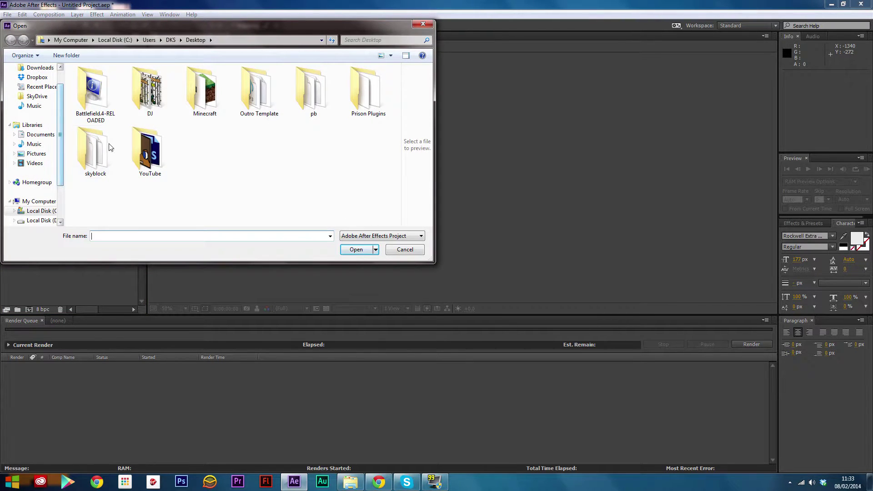
pyautogui.scroll(1, 63, 114)
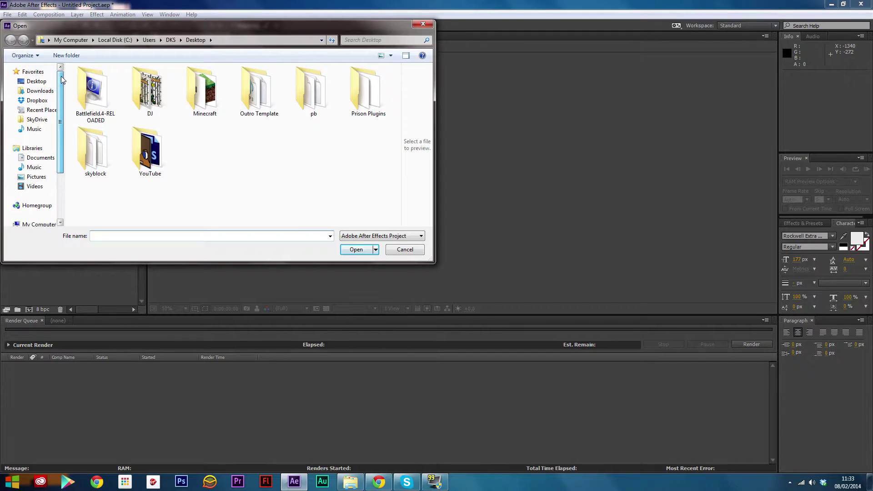
pyautogui.doubleClick(256, 91)
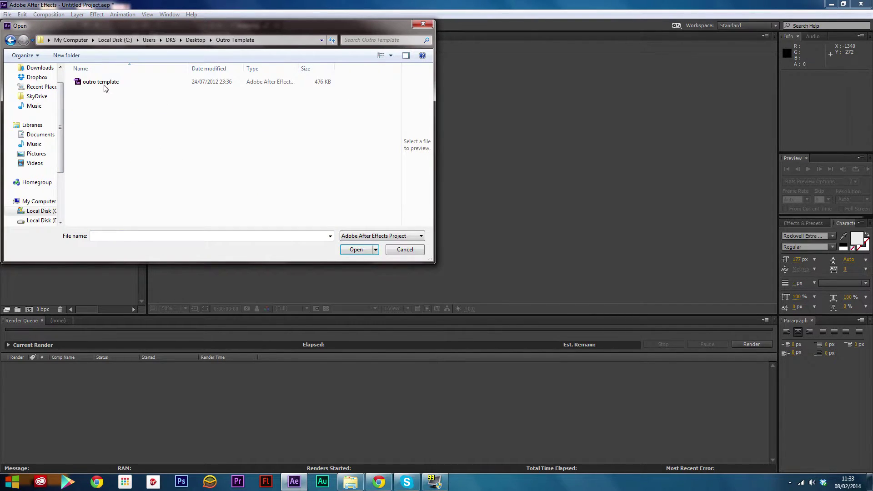
pyautogui.doubleClick(103, 84)
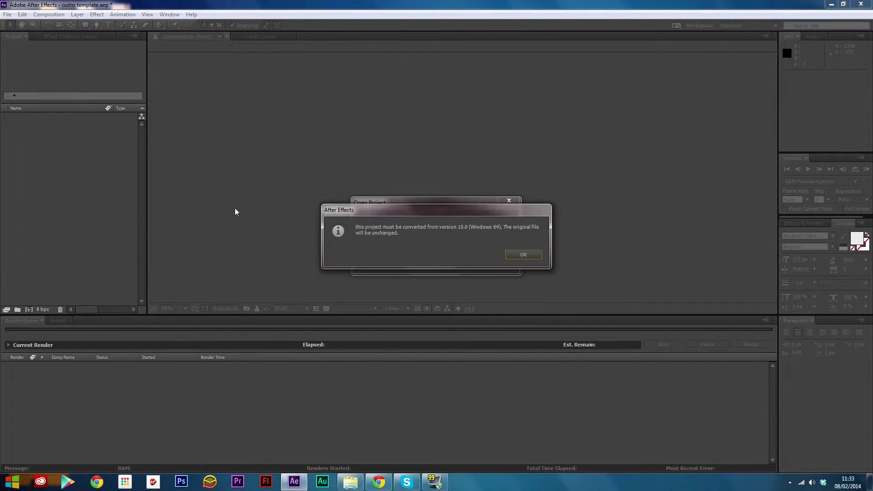
pyautogui.click(524, 254)
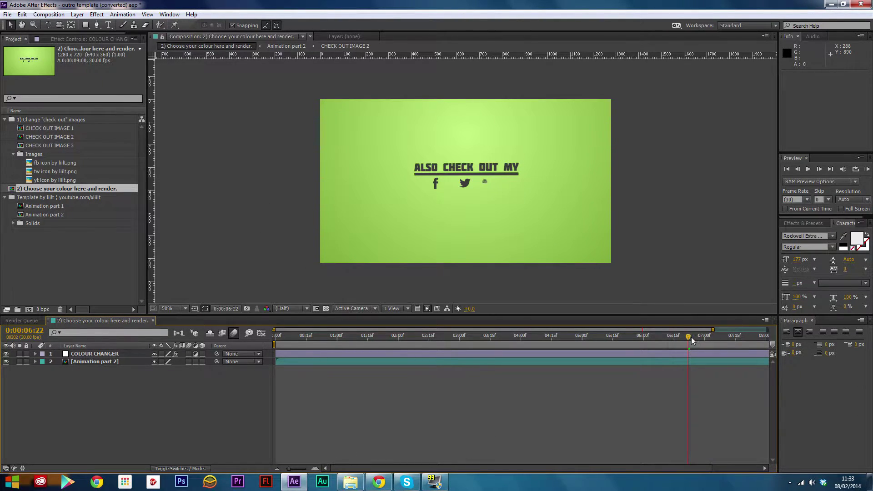
# - Scrub the timeline through REMEMBER TO and THANKS FOR WATCHING!, ending at 0:00:00:00
pyautogui.moveTo(688, 340); pyautogui.dragTo(358, 337)
pyautogui.moveTo(266, 335); pyautogui.dragTo(245, 350)
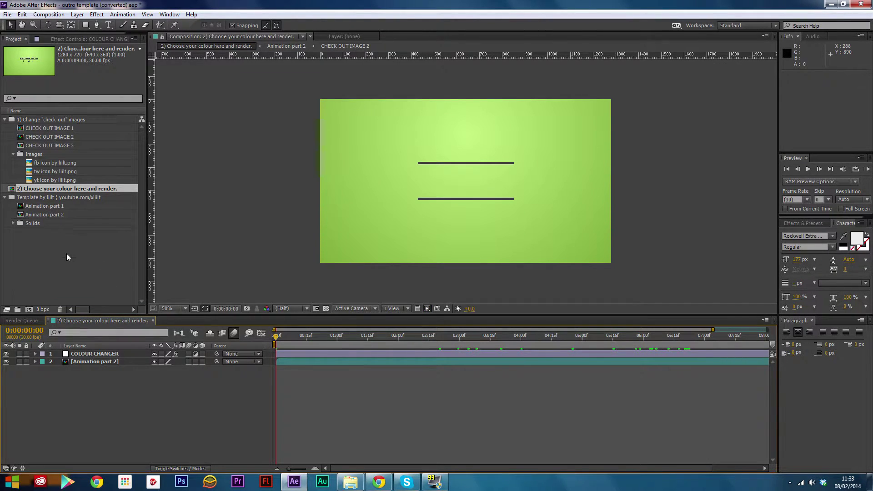
# - Save the project as 'outro template (converted)' in the Outro Template folder
pyautogui.click(76, 248)
pyautogui.click(7, 14)
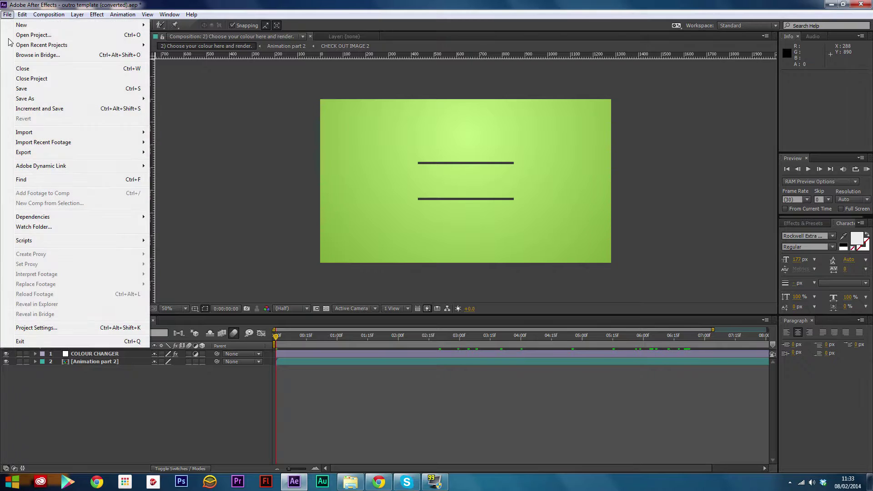
pyautogui.click(28, 90)
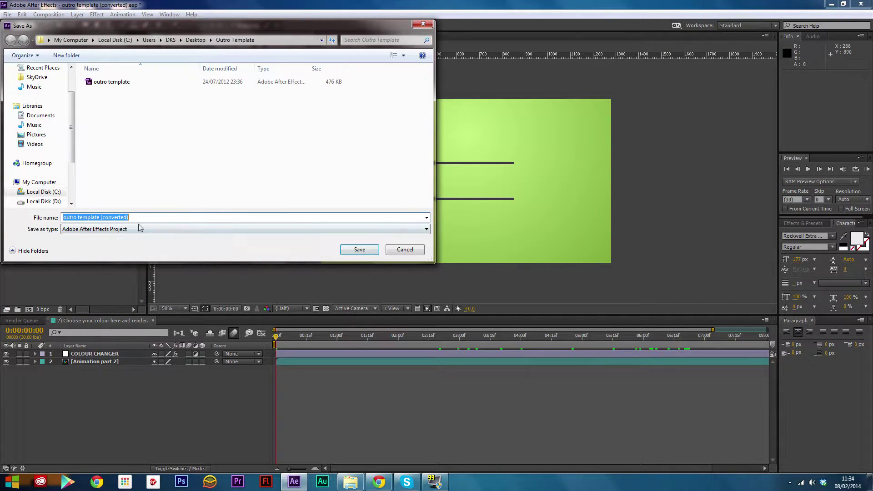
pyautogui.press('End')
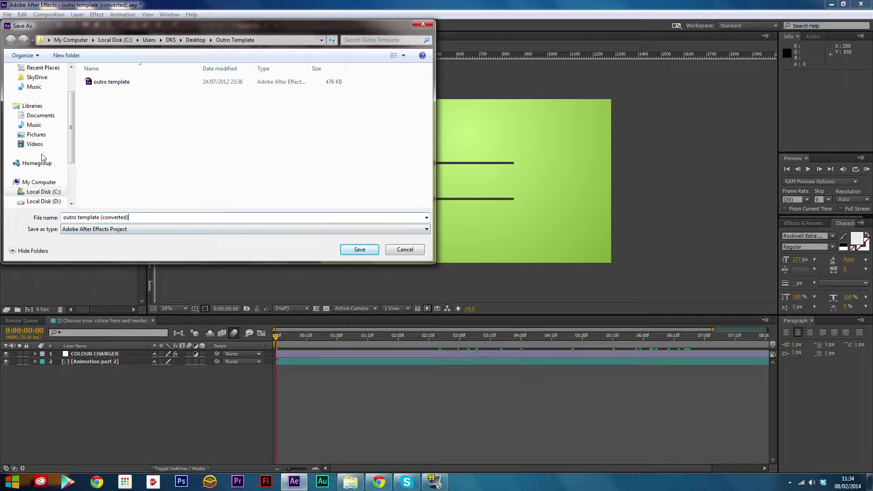
pyautogui.click(342, 250)
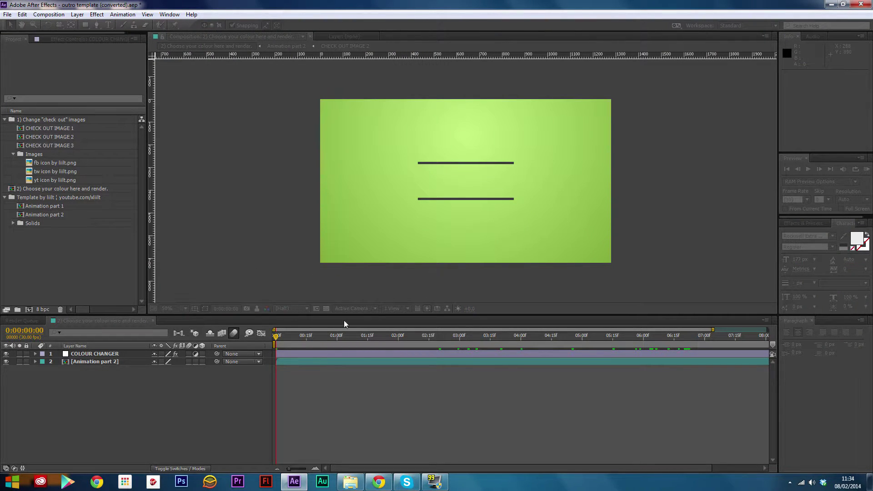
pyautogui.click(288, 339)
pyautogui.moveTo(289, 341); pyautogui.dragTo(244, 338)
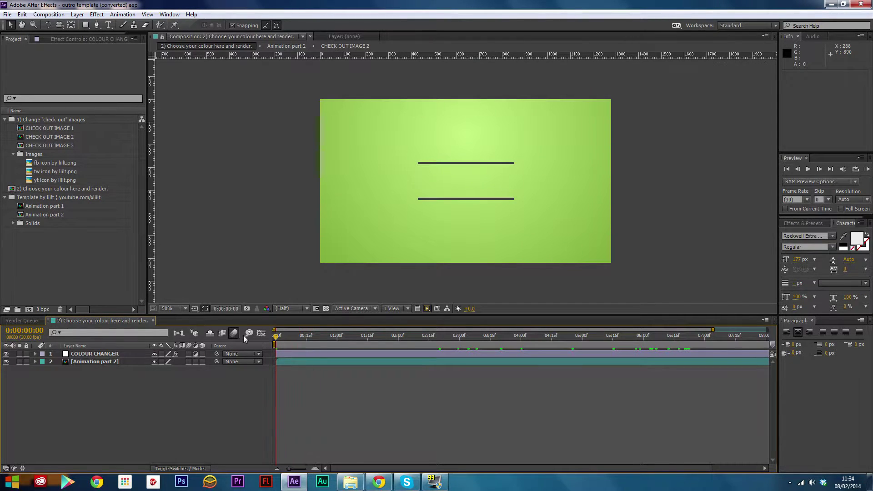
pyautogui.click(52, 234)
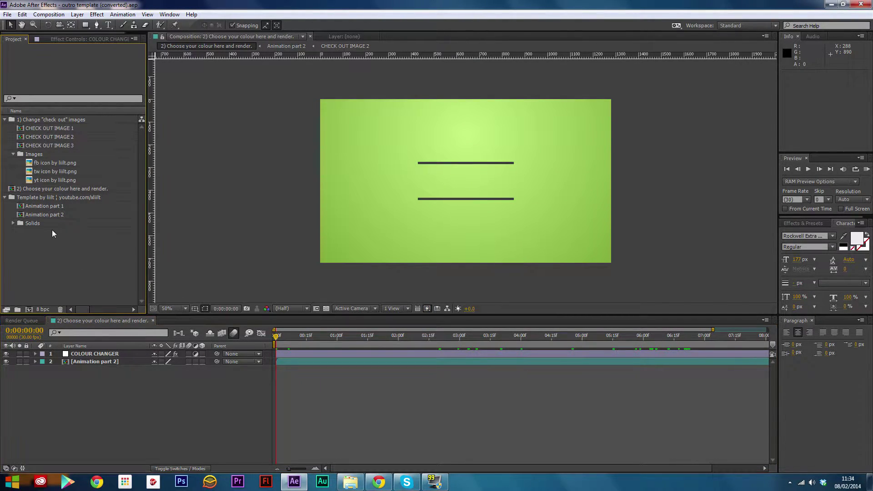
pyautogui.click(56, 120)
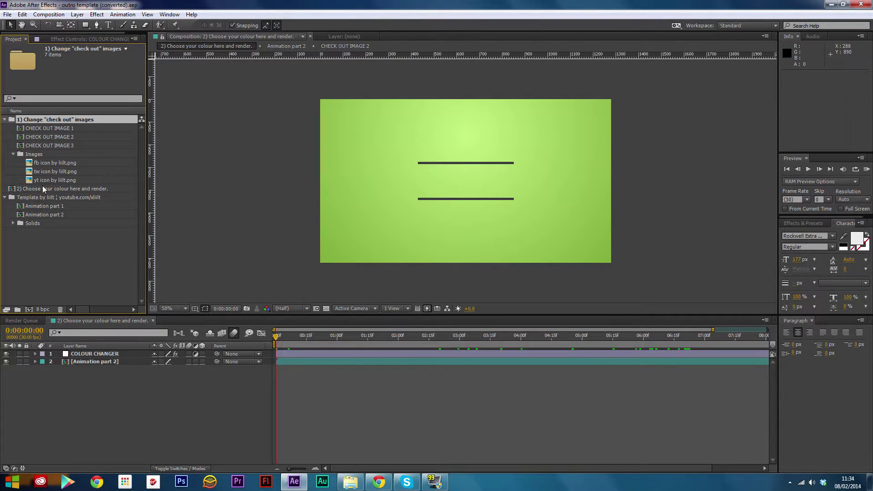
pyautogui.click(118, 428)
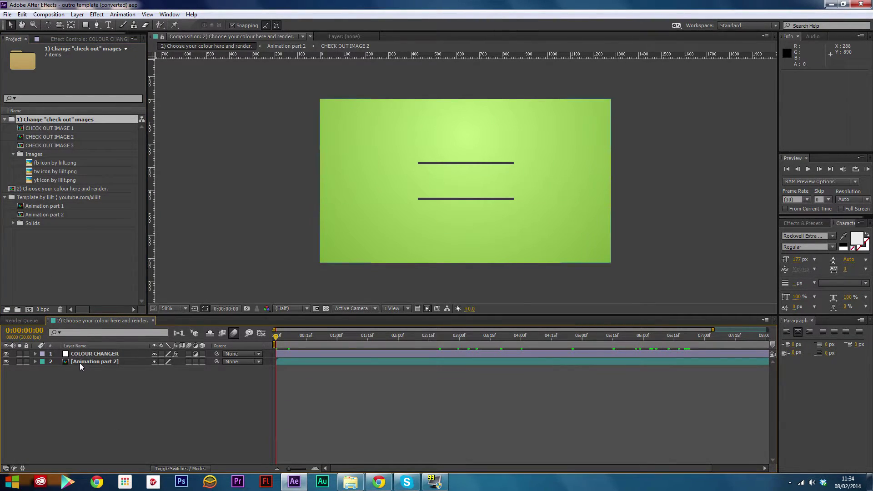
pyautogui.click(95, 361)
pyautogui.moveTo(277, 339)
pyautogui.mouseDown()
pyautogui.moveTo(303, 339)
pyautogui.moveTo(279, 344)
pyautogui.mouseUp()
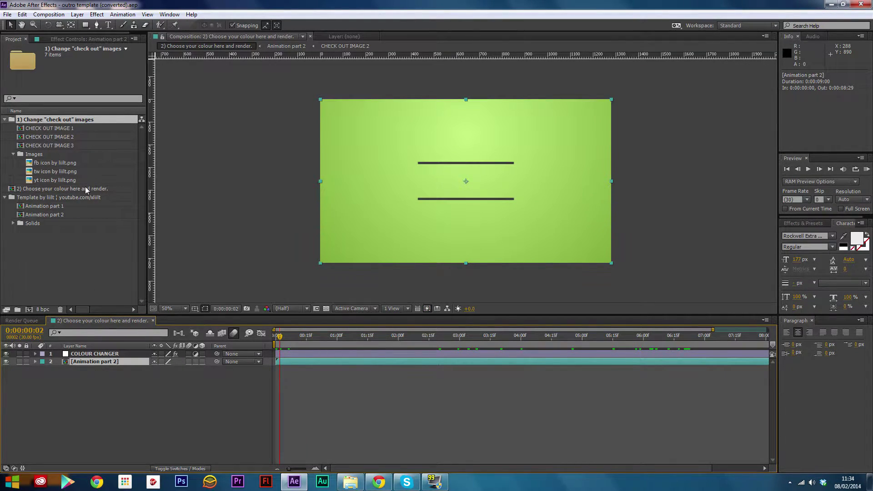
pyautogui.click(56, 217)
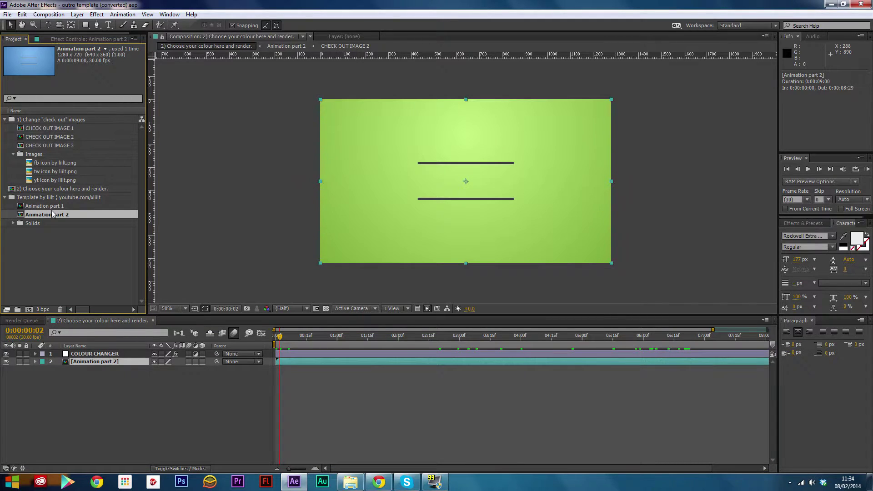
pyautogui.click(49, 212)
pyautogui.rightClick(68, 215)
# - Turn off the COLOUR CHANGER layer's visibility and scrub to check the blue background
pyautogui.click(7, 13)
pyautogui.click(7, 14)
pyautogui.moveTo(148, 155)
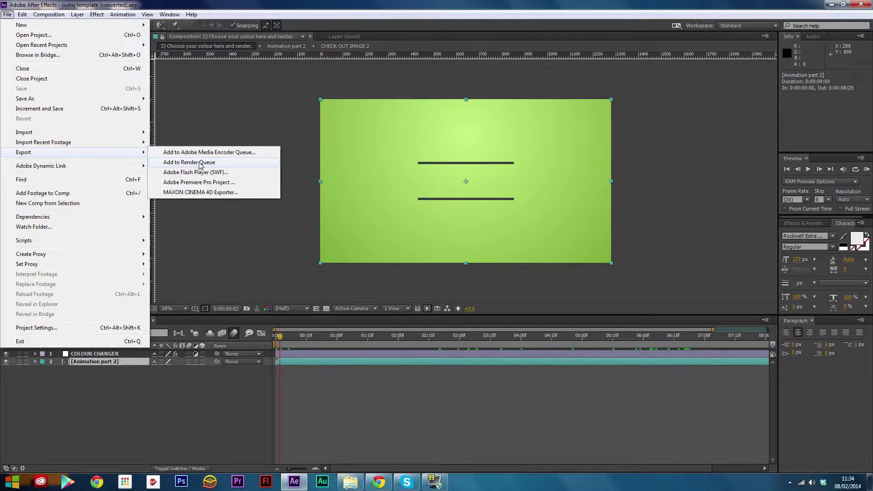
pyautogui.click(259, 407)
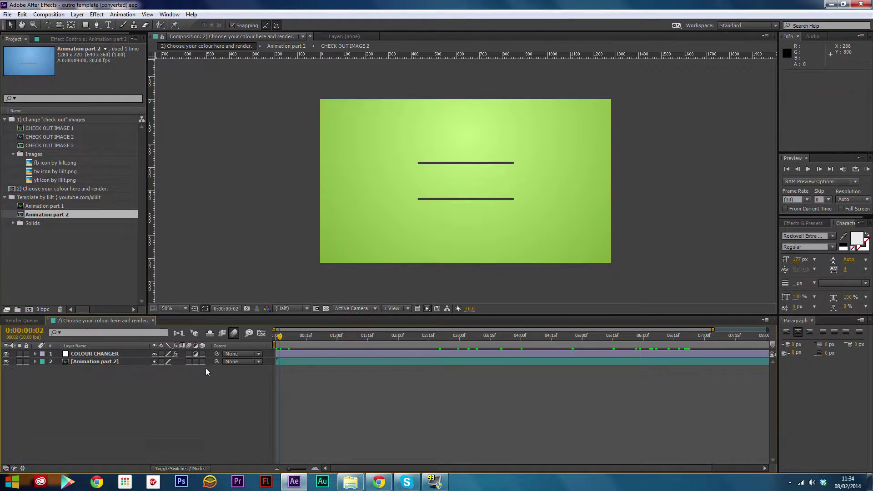
pyautogui.click(114, 356)
pyautogui.moveTo(279, 340); pyautogui.dragTo(358, 345)
pyautogui.click(42, 61)
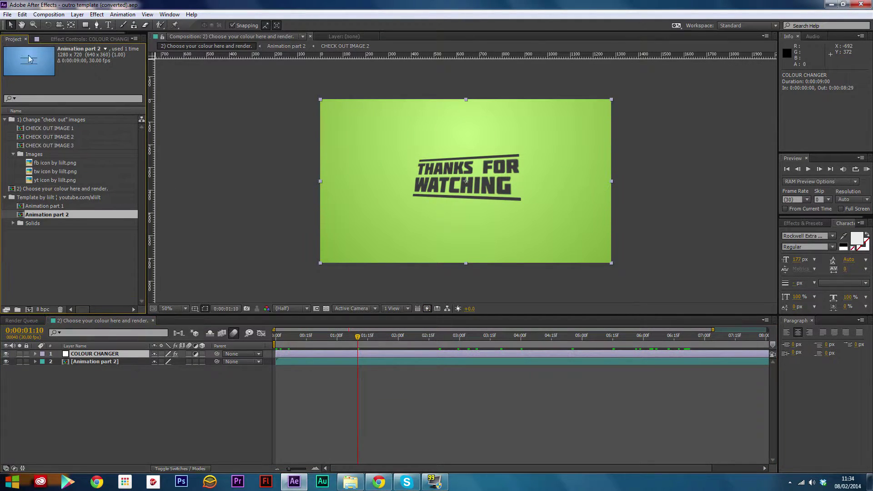
pyautogui.click(380, 362)
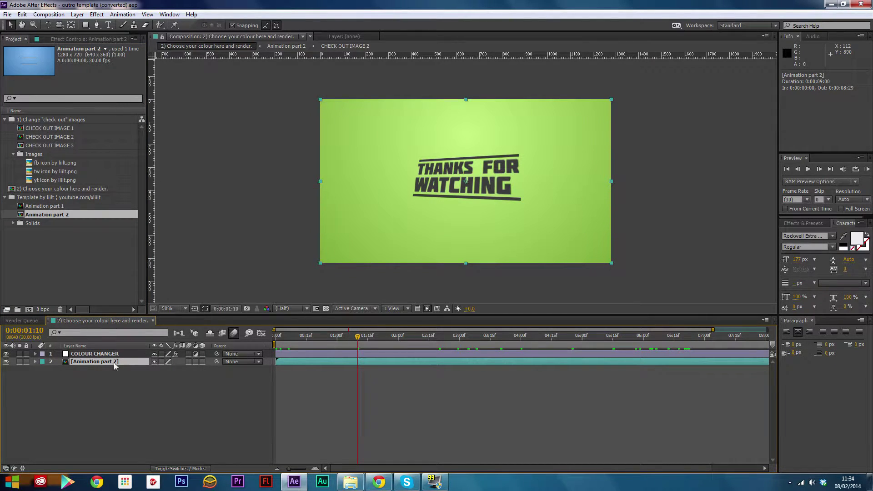
pyautogui.click(6, 354)
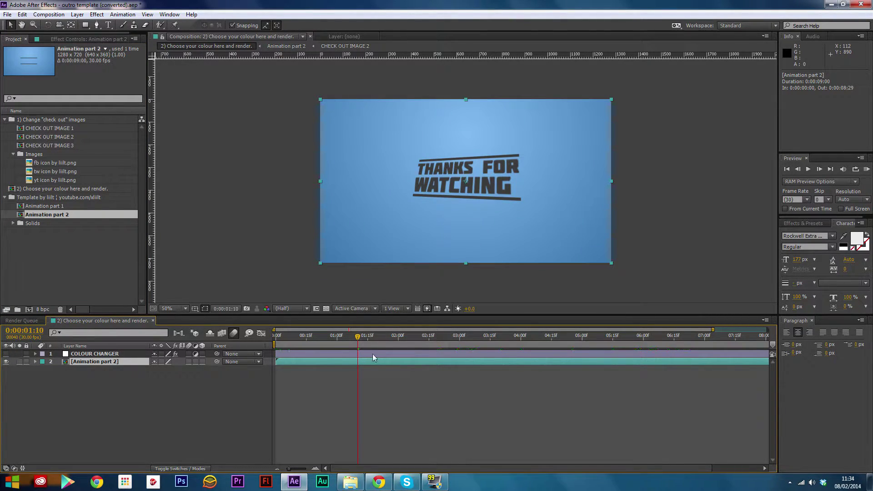
pyautogui.moveTo(357, 335); pyautogui.dragTo(276, 339)
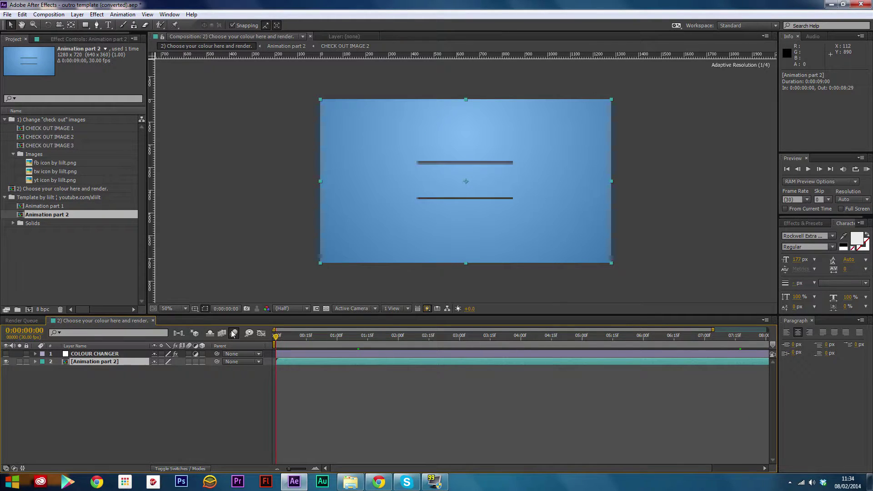
# - Add the composition to the Render Queue via File > Export
pyautogui.rightClick(37, 212)
pyautogui.click(7, 14)
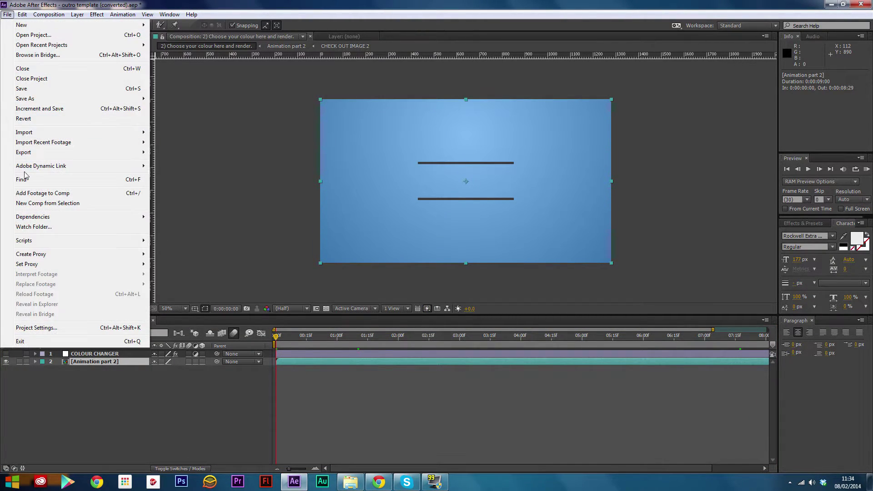
pyautogui.moveTo(33, 153)
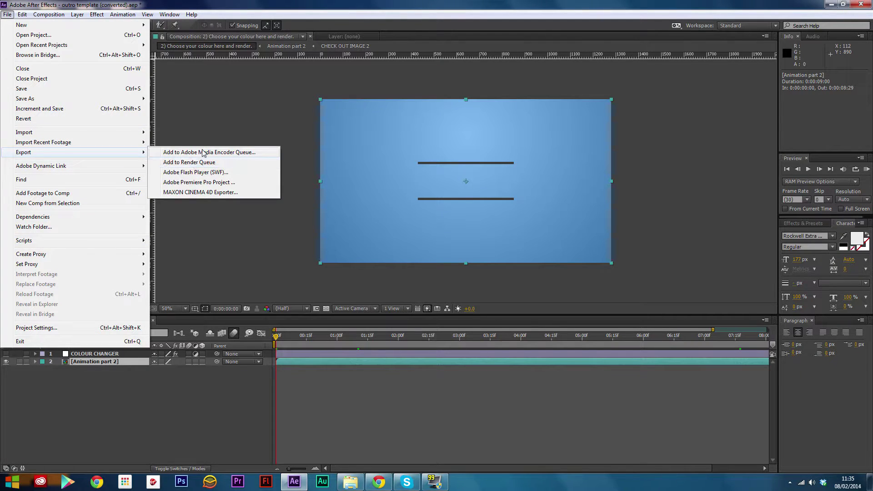
pyautogui.click(194, 163)
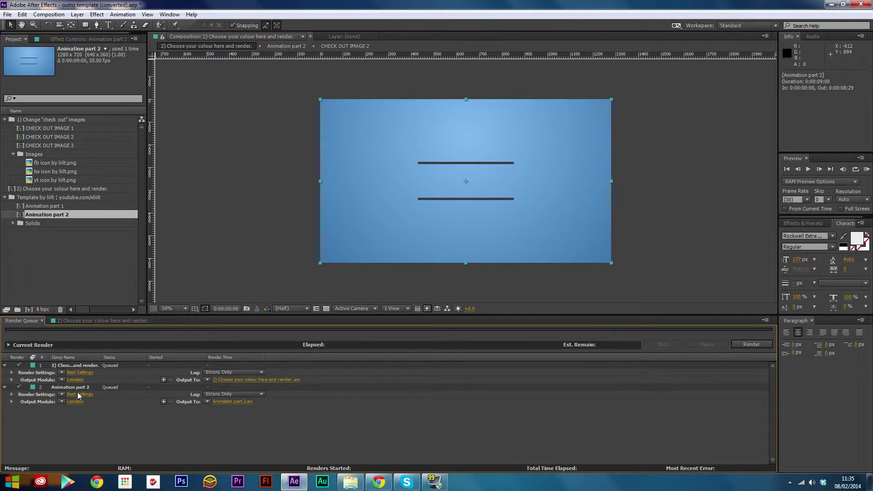
# - Delete the extra Animation part 2 item from the Render Queue
pyautogui.click(77, 367)
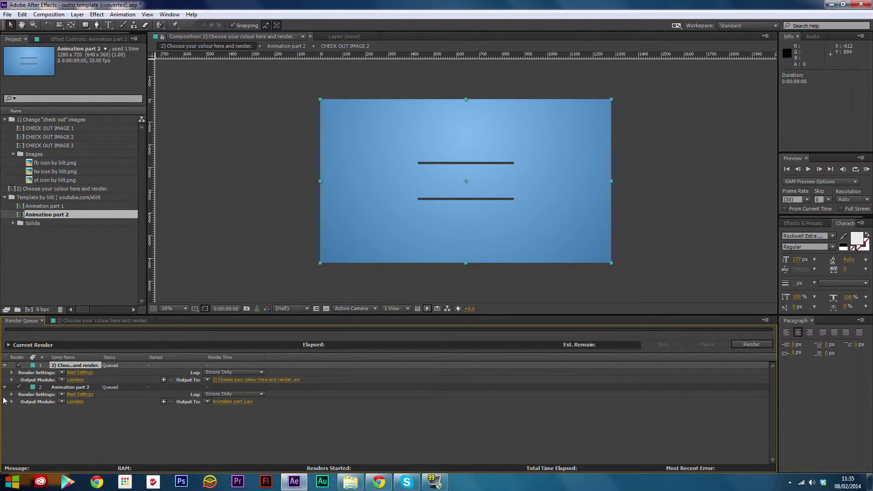
pyautogui.click(65, 391)
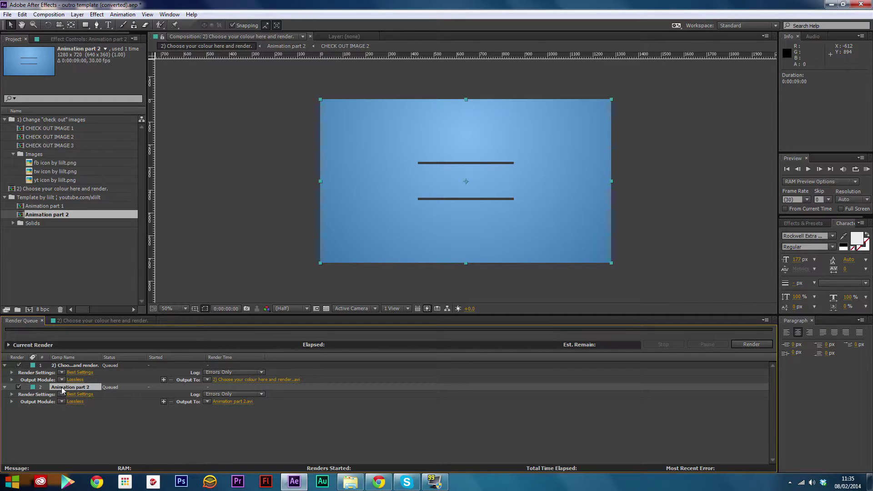
pyautogui.rightClick(62, 389)
pyautogui.click(164, 397)
pyautogui.click(156, 391)
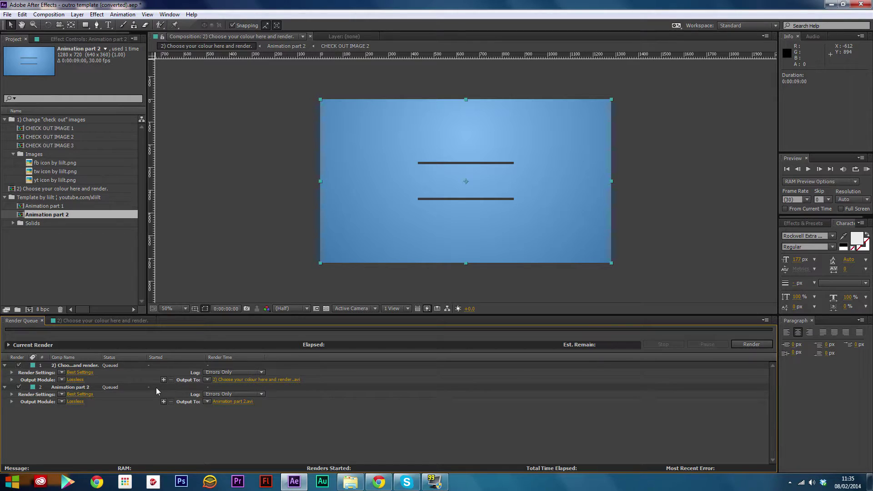
pyautogui.click(109, 389)
pyautogui.press('Delete')
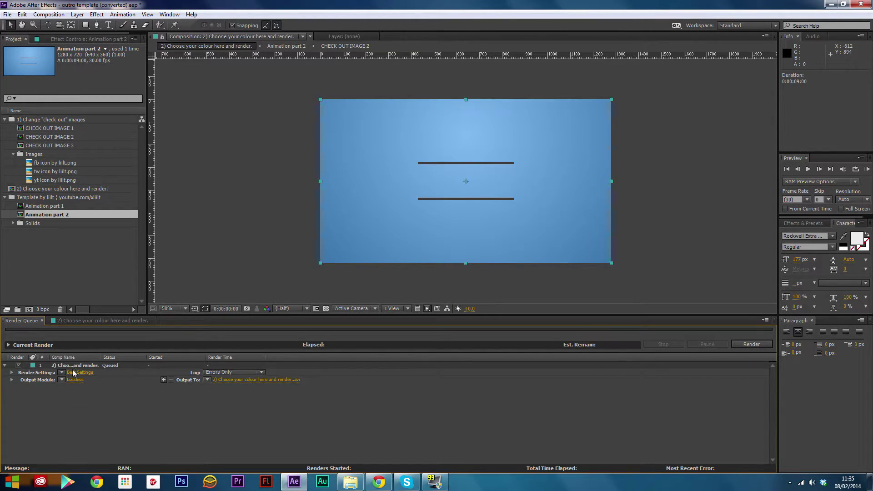
# - Open the Output To save location for the remaining colour-choice render item
pyautogui.click(71, 366)
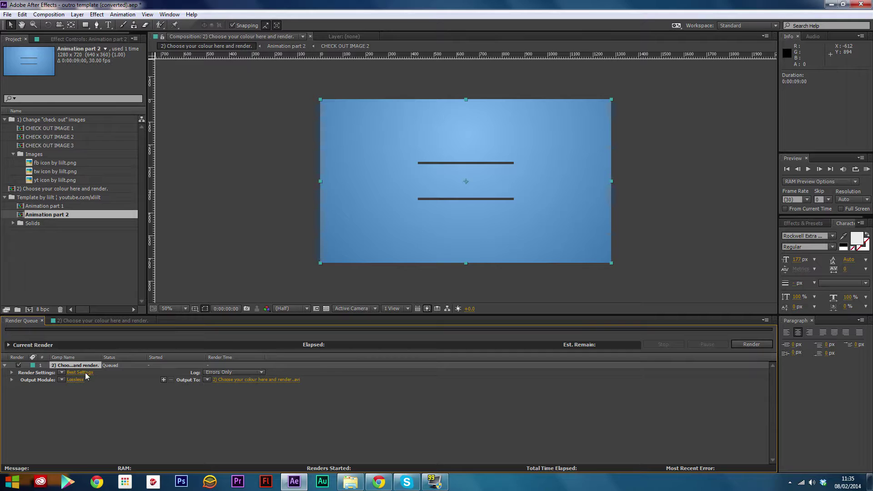
pyautogui.click(132, 411)
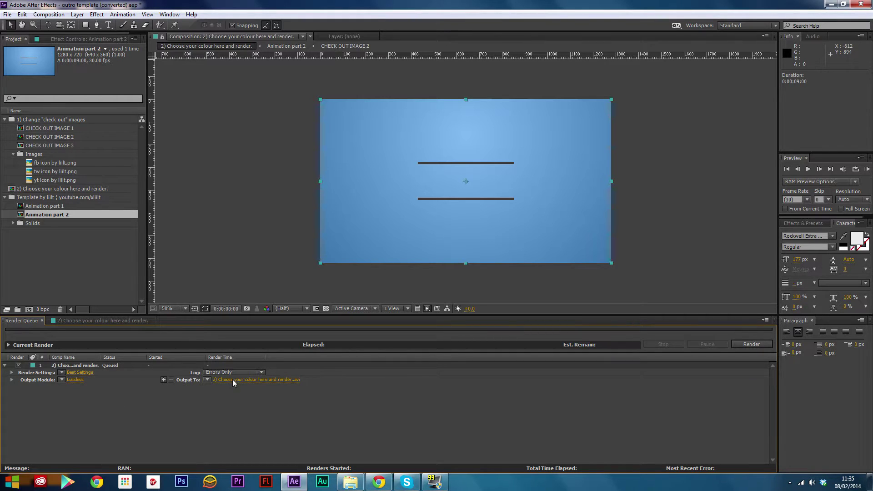
pyautogui.click(233, 383)
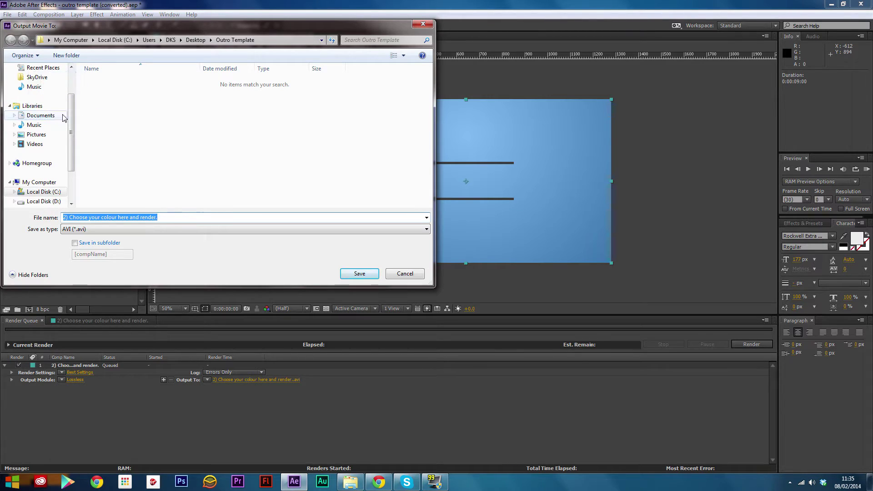
# - Name the render output 'Rendered Outro' as AVI in the Outro Template folder and save
pyautogui.scroll(2, 50, 91)
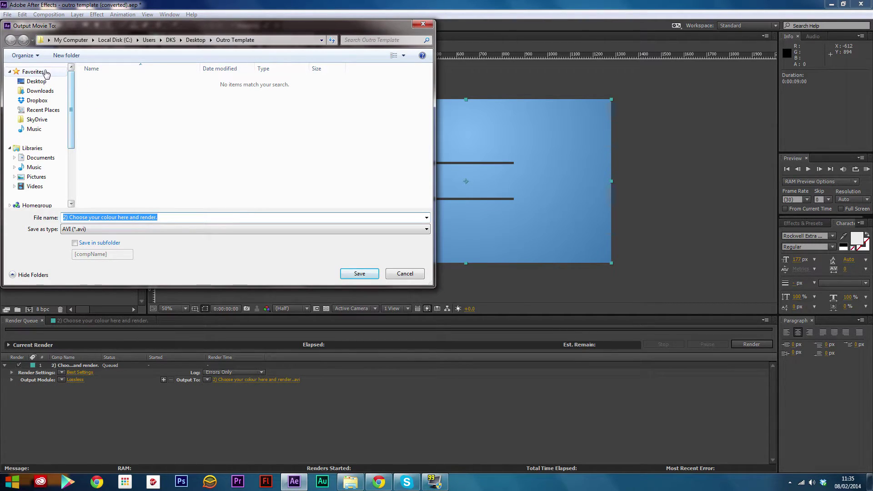
pyautogui.scroll(-2, 46, 74)
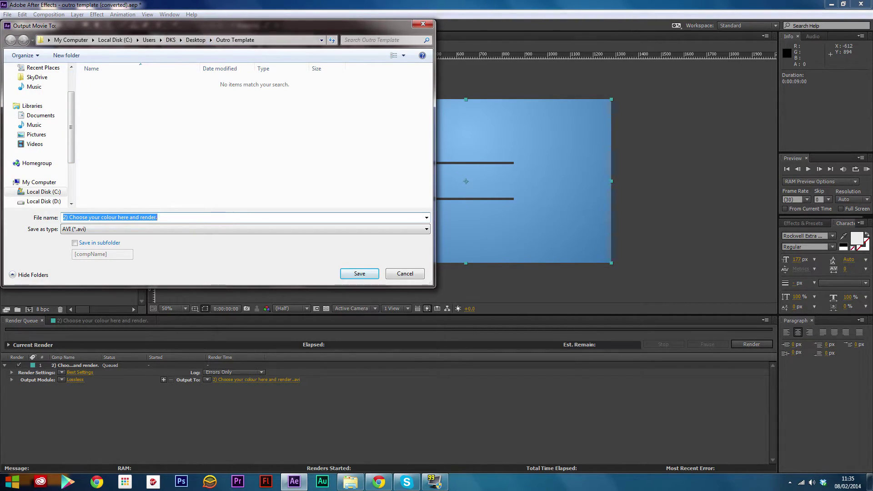
pyautogui.press('BackSpace')
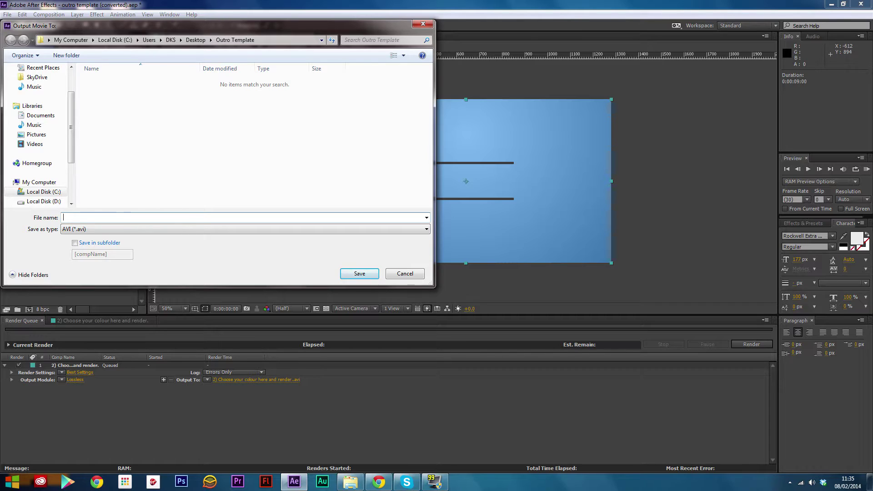
pyautogui.write('Rendered Outro')
pyautogui.click(376, 271)
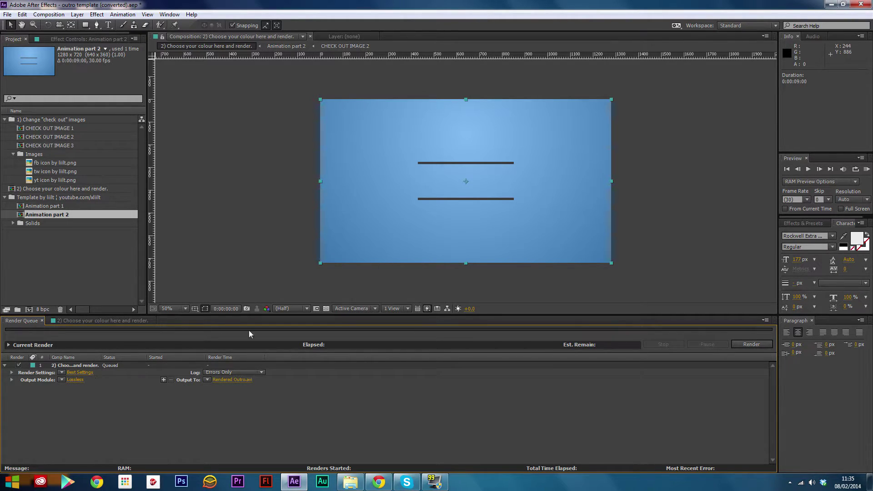
# - Render the queued outro composition from the Render Queue to AVI
pyautogui.click(677, 171)
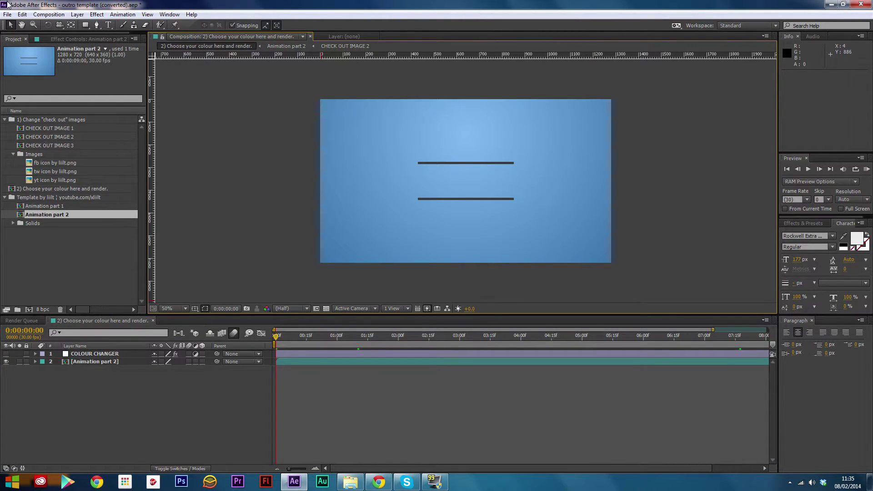
pyautogui.click(22, 321)
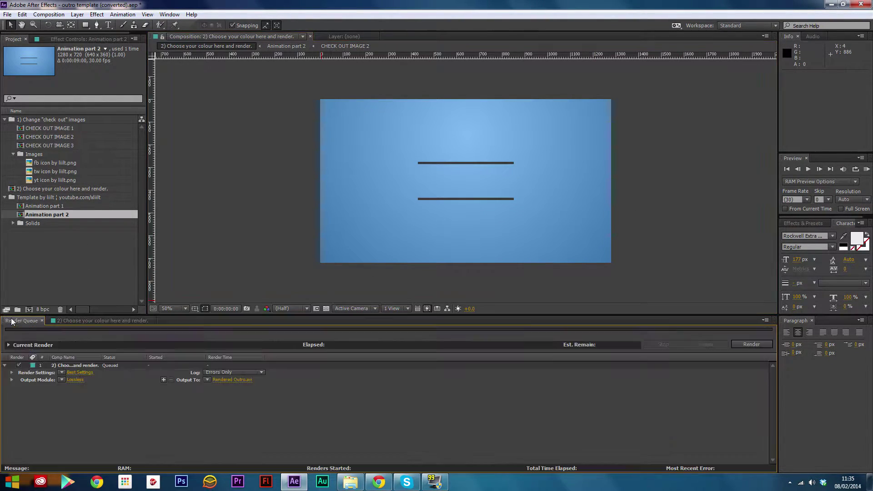
pyautogui.click(98, 366)
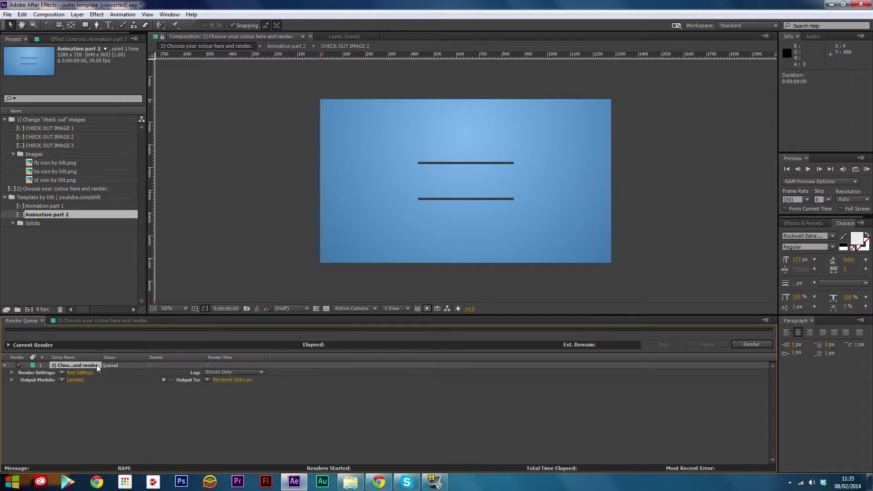
pyautogui.click(750, 345)
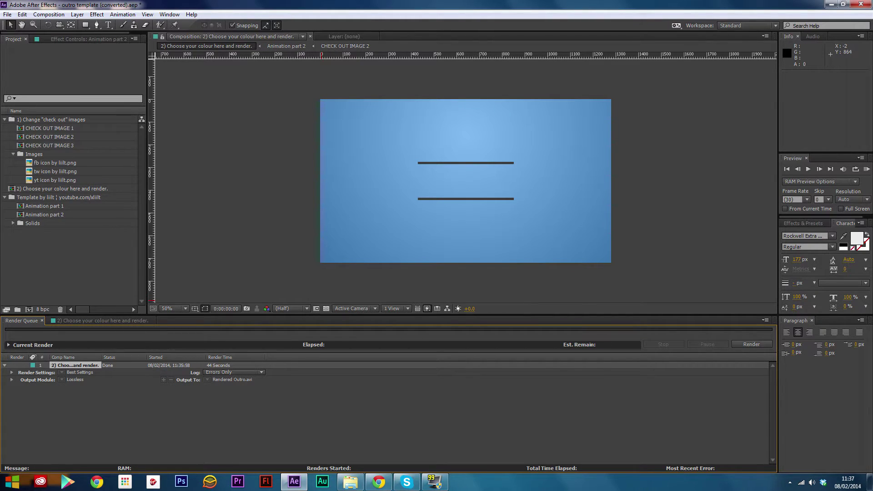
# - Quit After Effects saving the project, then select Rendered Outro in the Outro Template folder
pyautogui.click(853, 5)
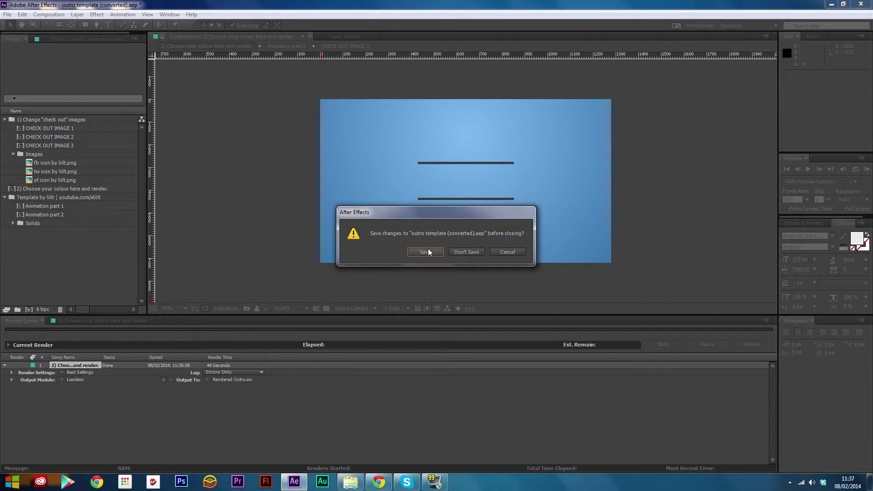
pyautogui.click(418, 253)
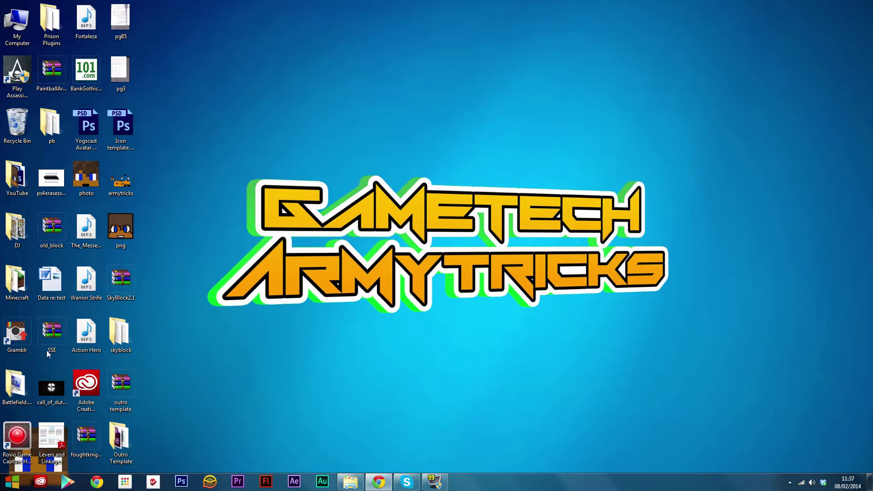
pyautogui.doubleClick(119, 437)
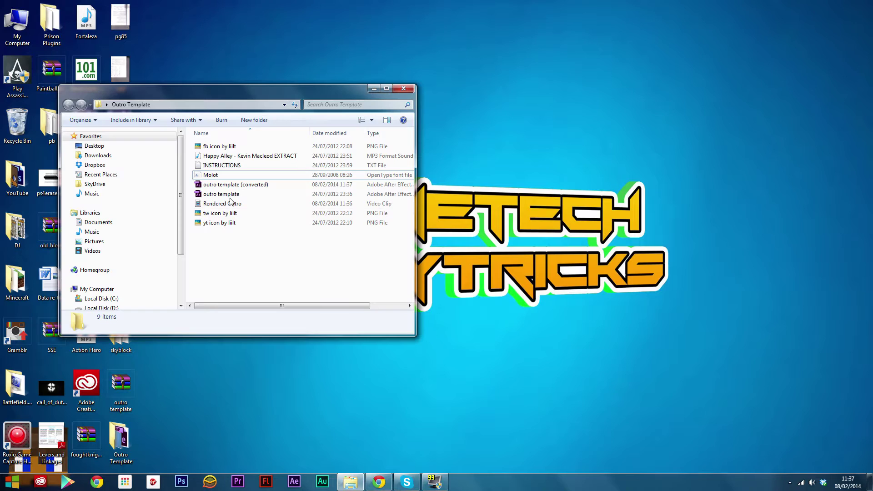
pyautogui.click(220, 204)
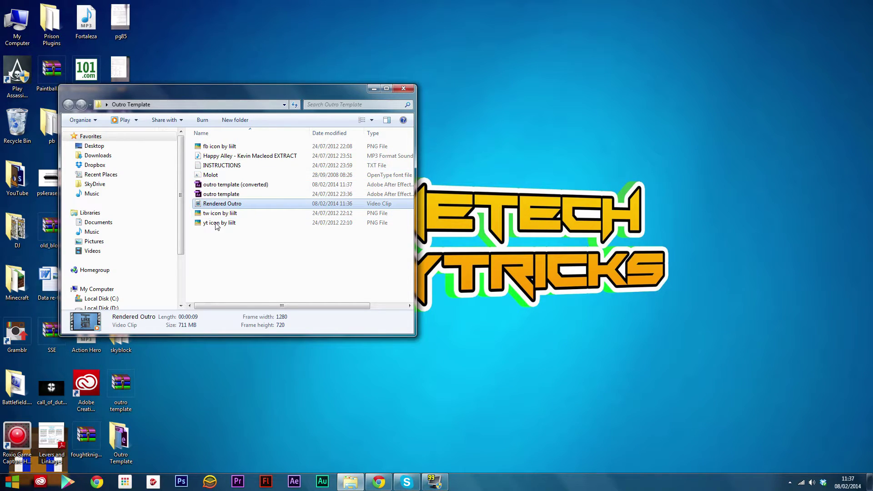
pyautogui.click(221, 235)
pyautogui.doubleClick(225, 204)
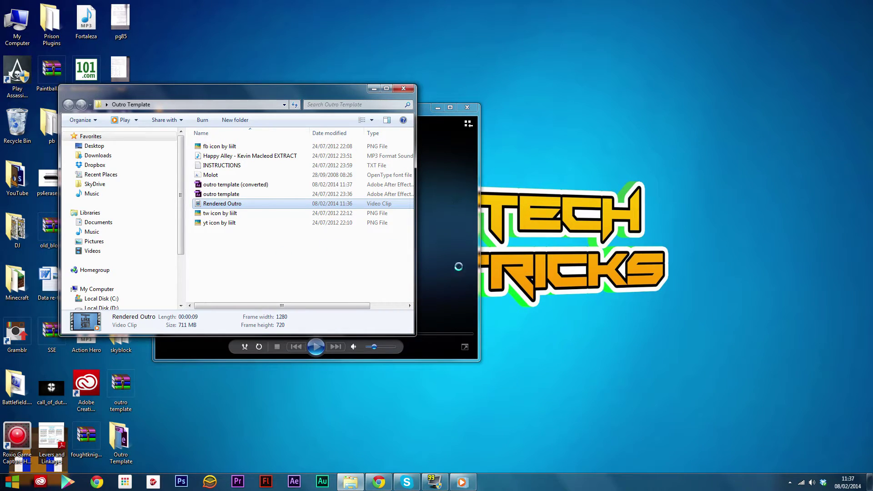
pyautogui.click(435, 351)
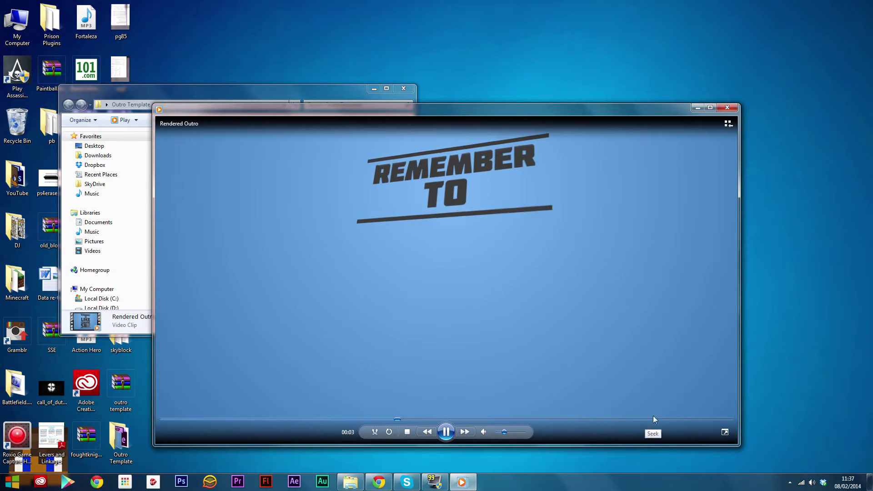
pyautogui.click(733, 108)
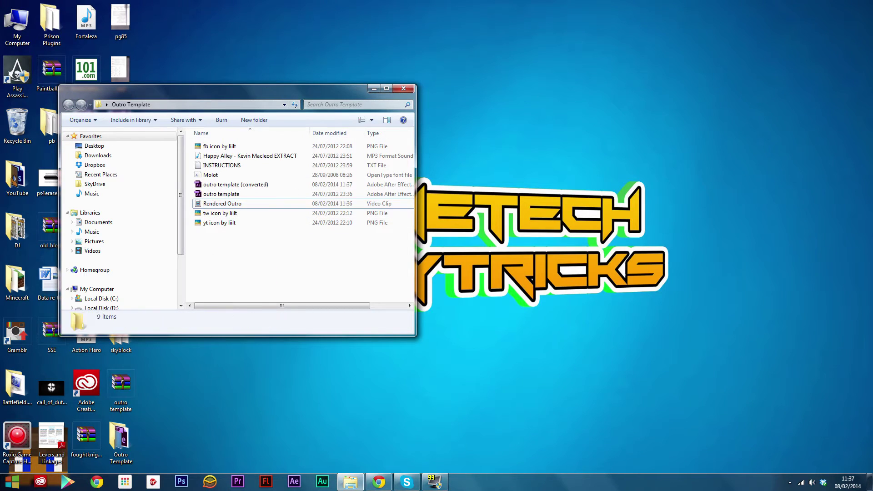
# - Launch Premiere Pro CC and create a new Untitled project, declining to overwrite the existing file
pyautogui.click(6, 478)
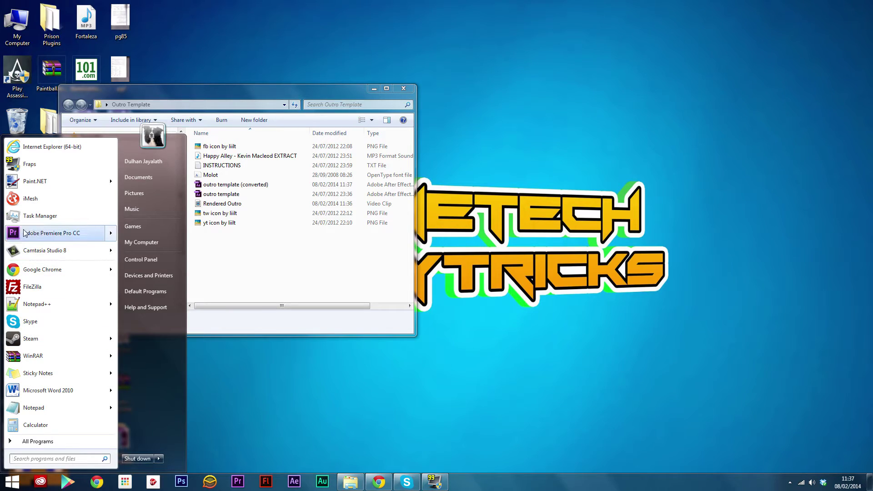
pyautogui.click(47, 233)
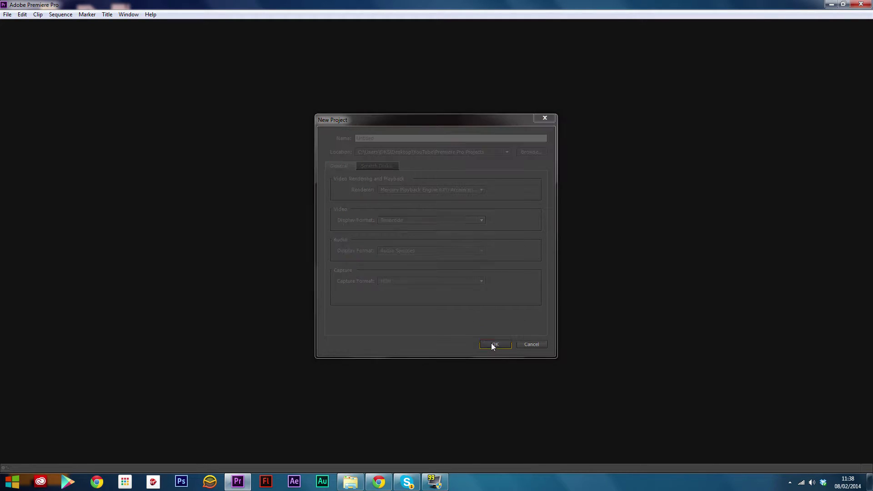
pyautogui.click(512, 251)
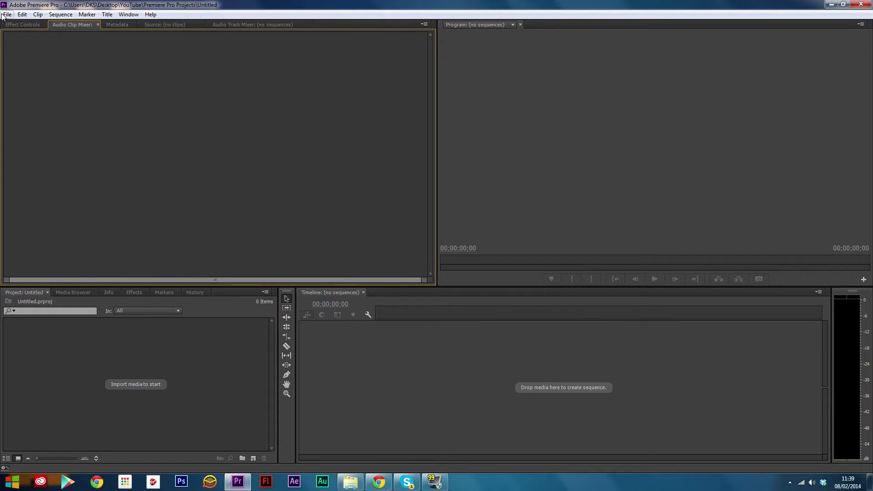
# - Import Rendered Outro.avi from Outro Template into a sequence and preview it in the Program monitor
pyautogui.click(7, 15)
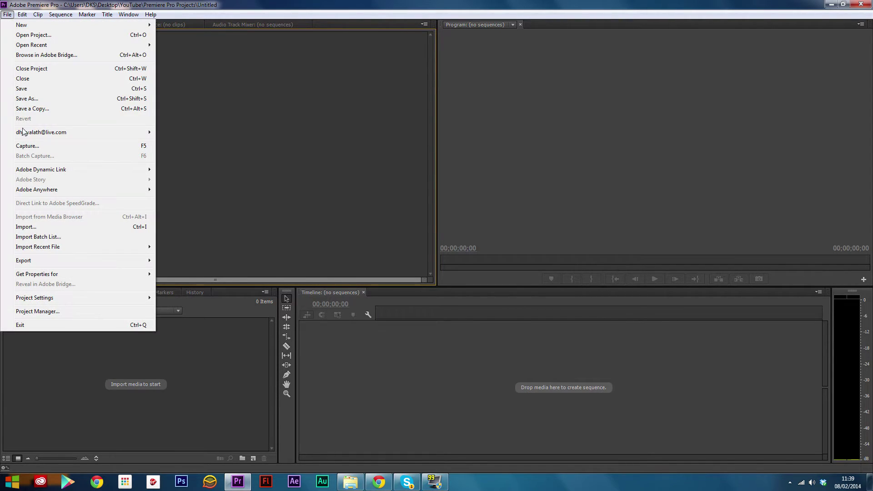
pyautogui.click(30, 227)
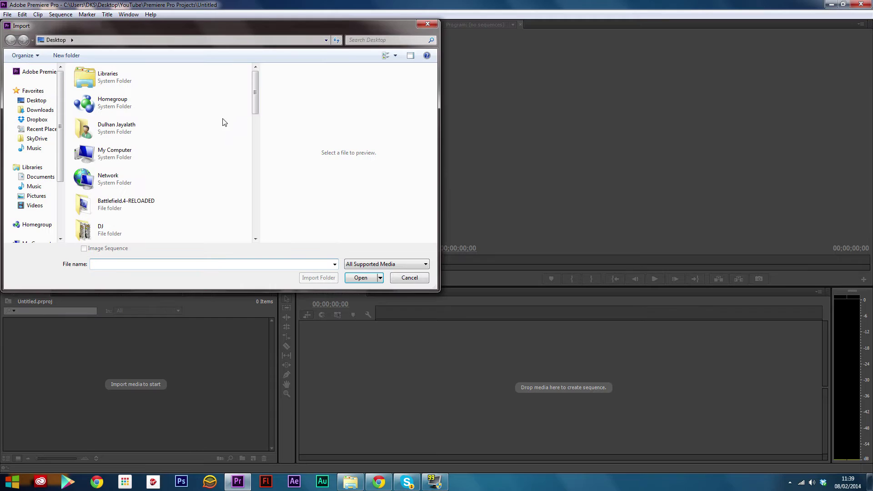
pyautogui.scroll(-2, 160, 96)
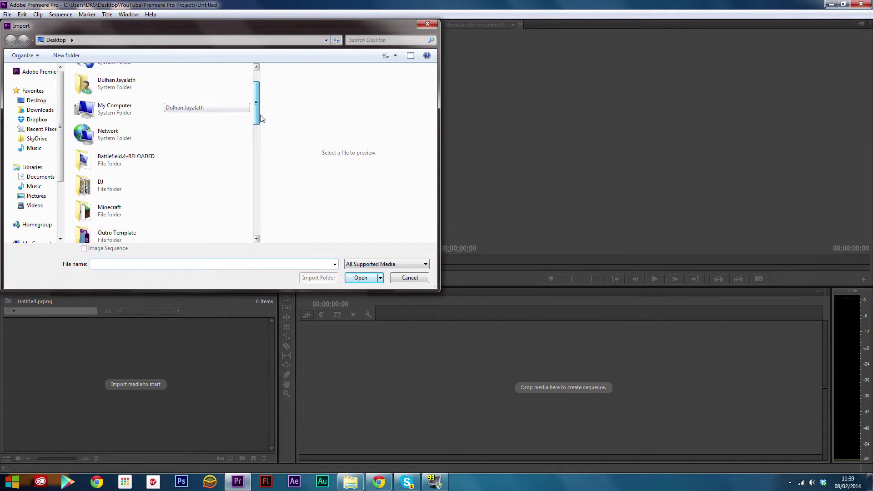
pyautogui.doubleClick(140, 169)
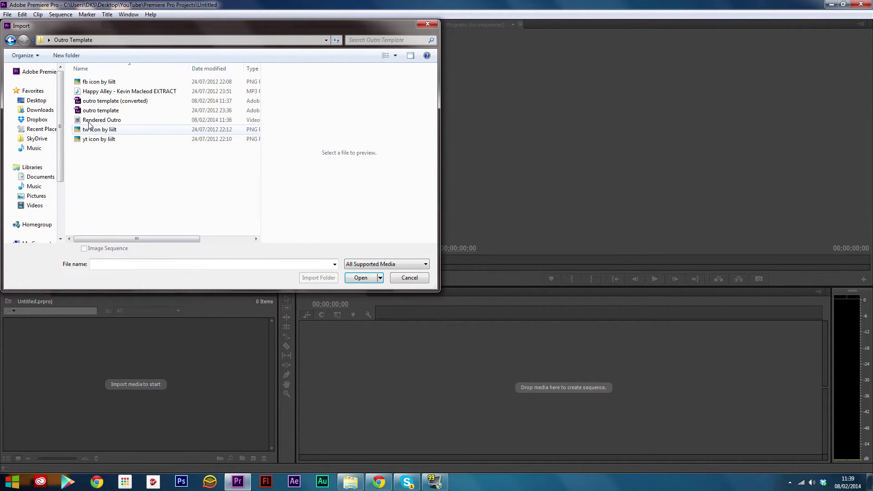
pyautogui.doubleClick(119, 120)
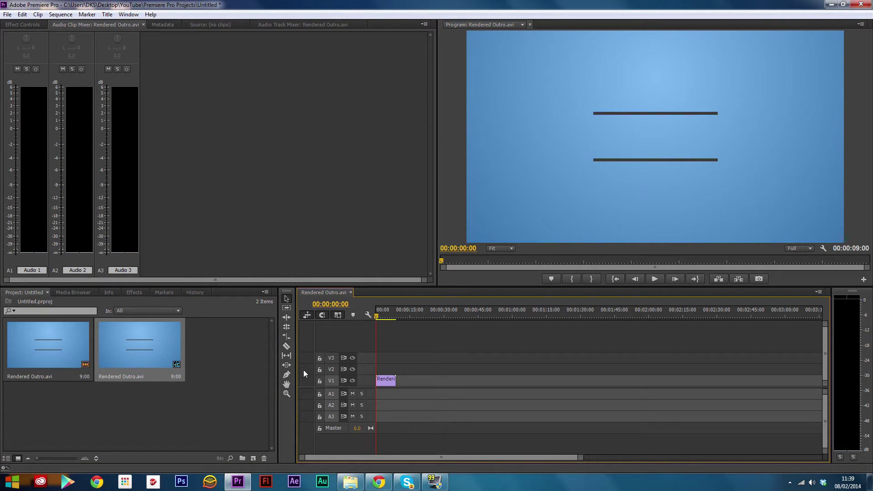
pyautogui.click(654, 279)
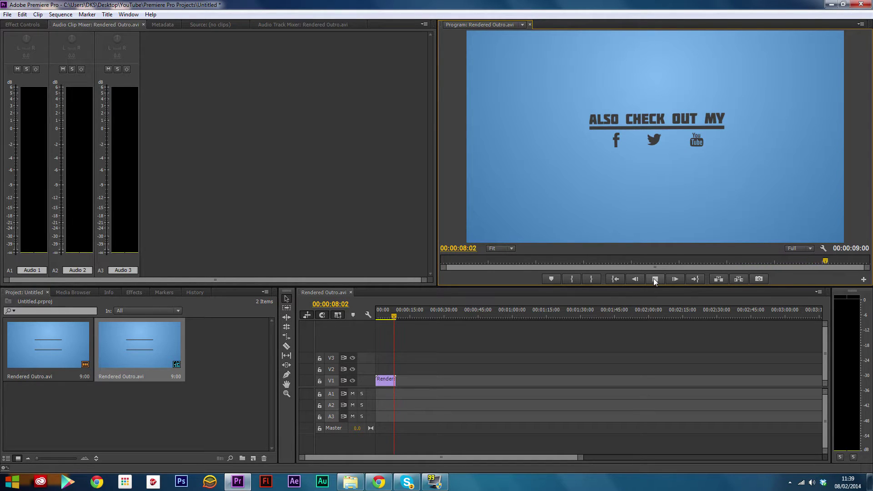
pyautogui.click(654, 279)
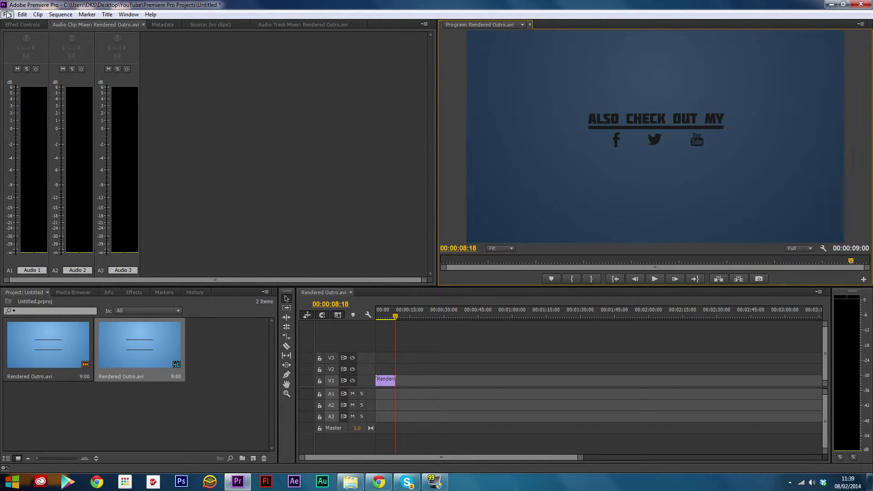
# - Locate the Happy Alley music file in the Outro Template folder, then close that window
pyautogui.click(7, 14)
pyautogui.moveTo(32, 262)
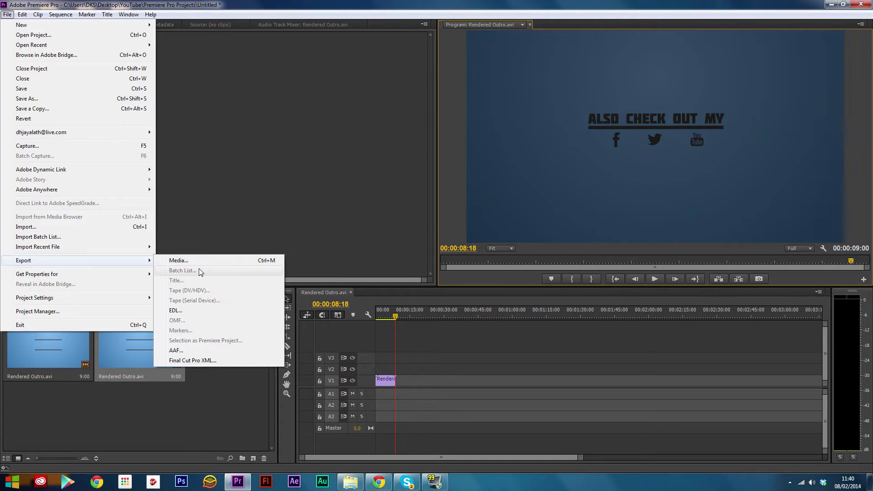
pyautogui.click(538, 373)
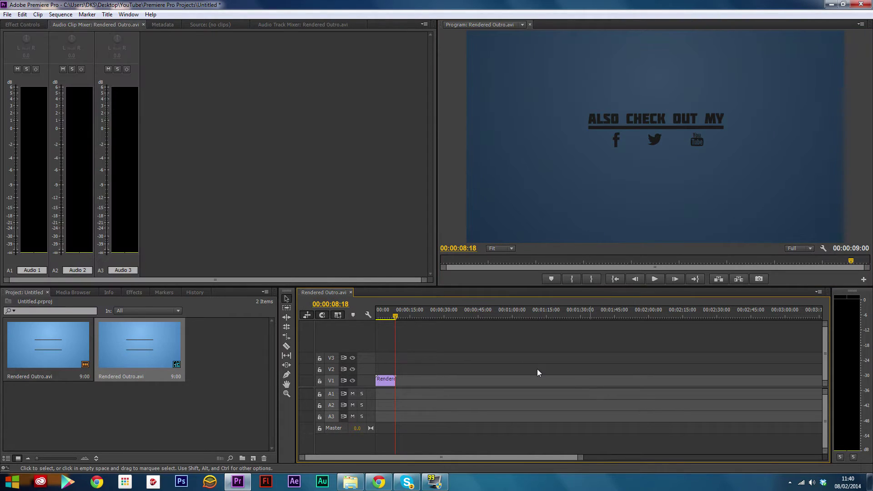
pyautogui.click(350, 482)
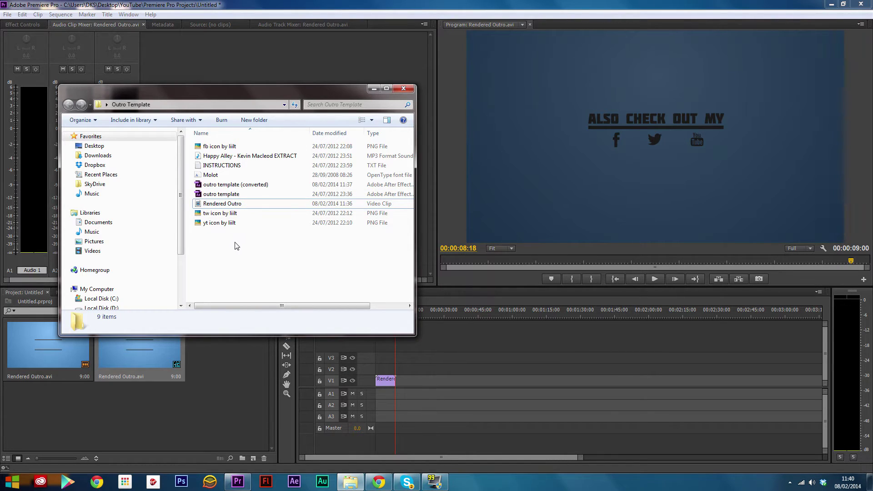
pyautogui.click(213, 156)
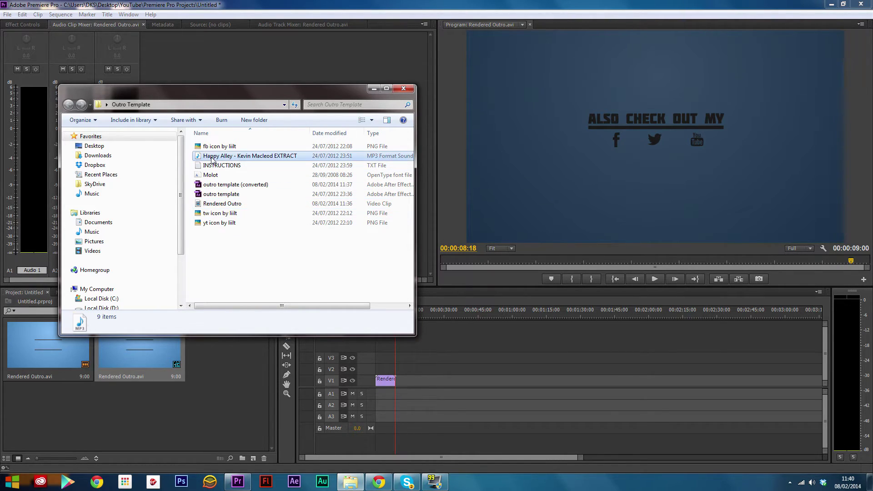
pyautogui.click(403, 89)
# - Import Happy Alley, lay it on track A1 at the timeline start, and preview from the beginning
pyautogui.click(7, 14)
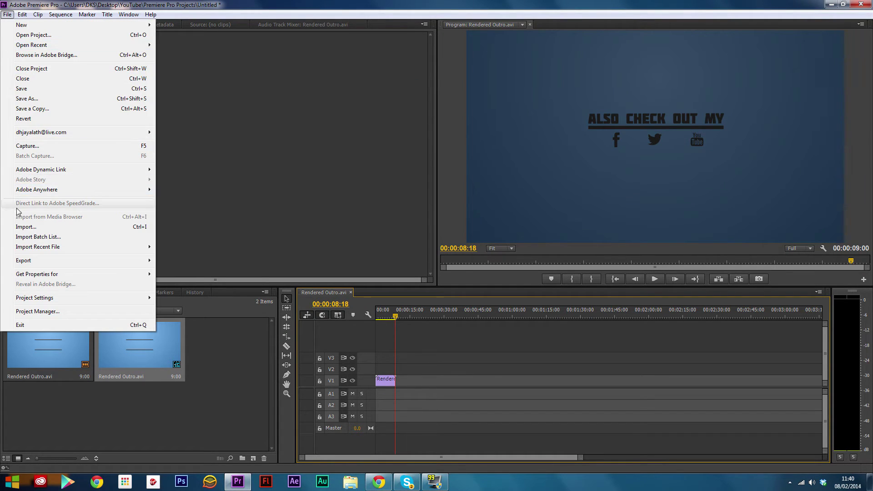
pyautogui.click(24, 227)
pyautogui.click(84, 92)
pyautogui.doubleClick(84, 91)
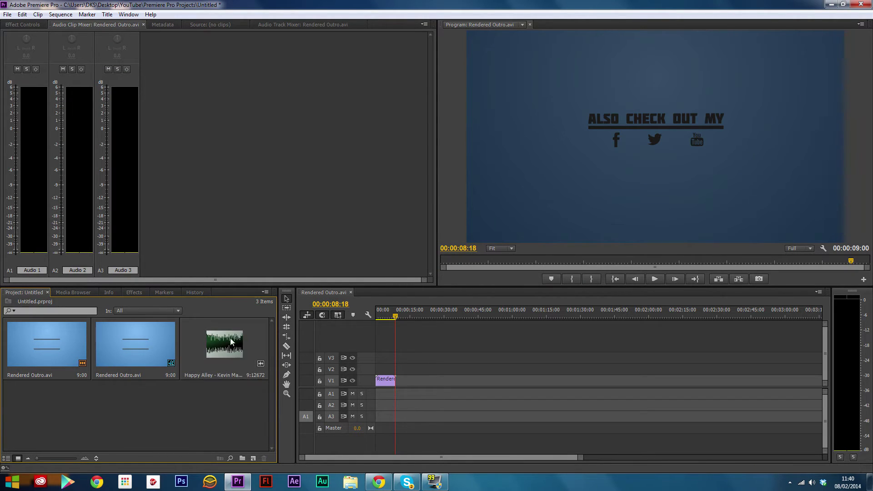
pyautogui.moveTo(231, 341); pyautogui.dragTo(386, 394)
pyautogui.press('Home')
pyautogui.click(653, 280)
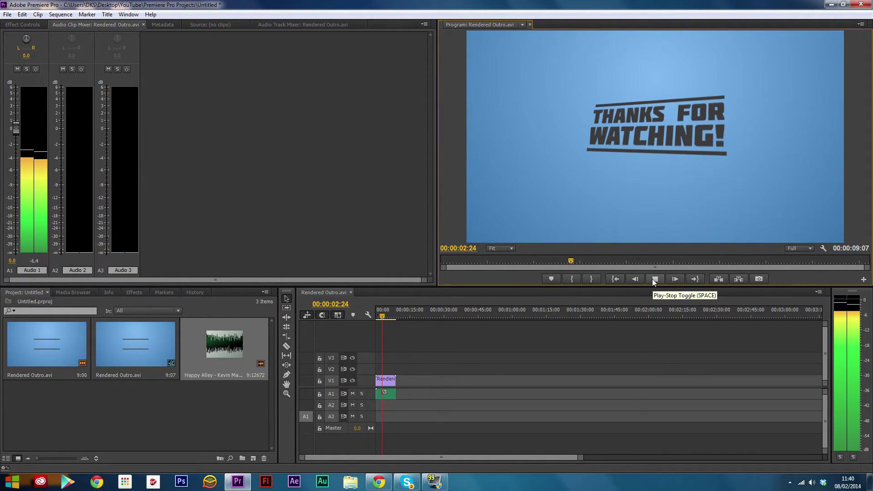
pyautogui.click(654, 279)
# - Set export to H.264 with the Match Source - High bitrate preset and Maximum Render Quality
pyautogui.click(7, 15)
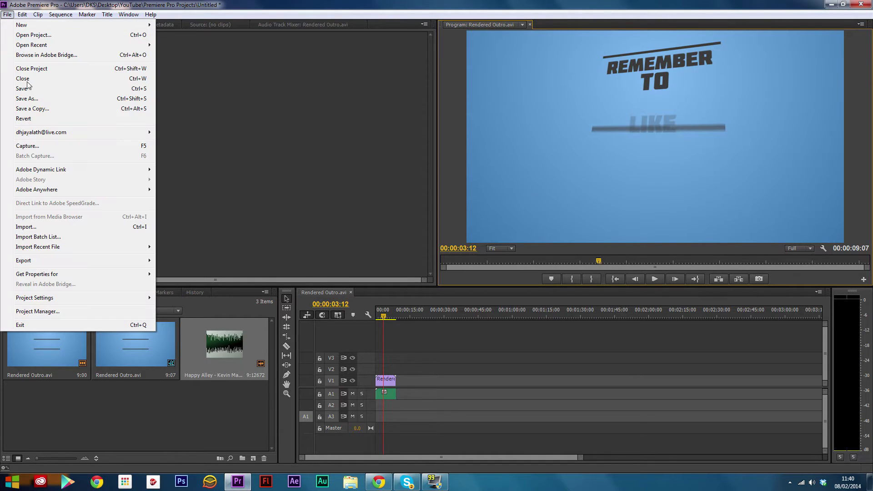
pyautogui.moveTo(43, 262)
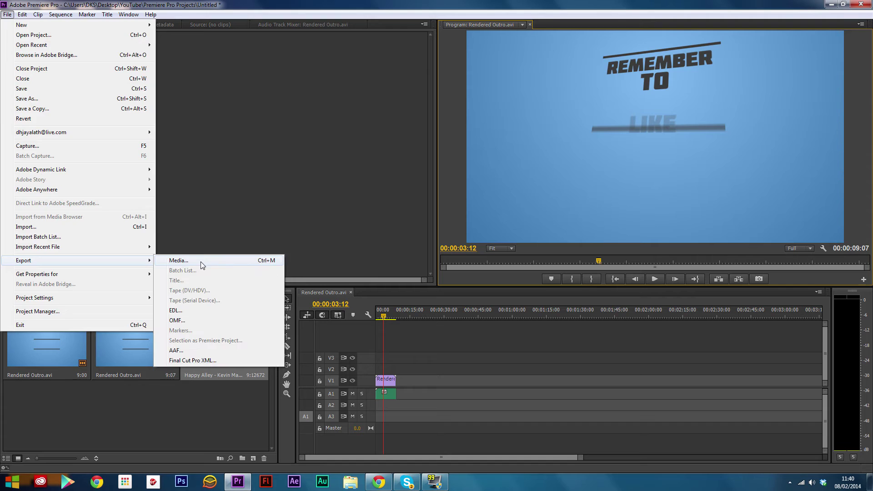
pyautogui.click(171, 261)
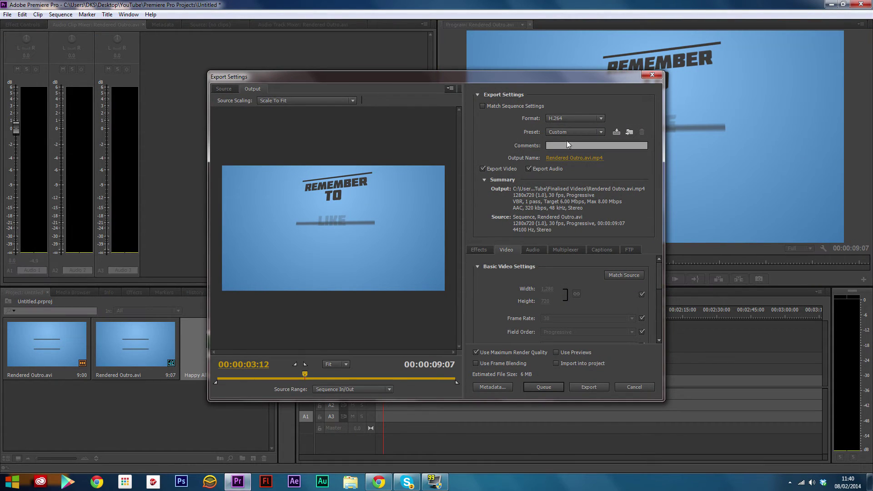
pyautogui.click(561, 119)
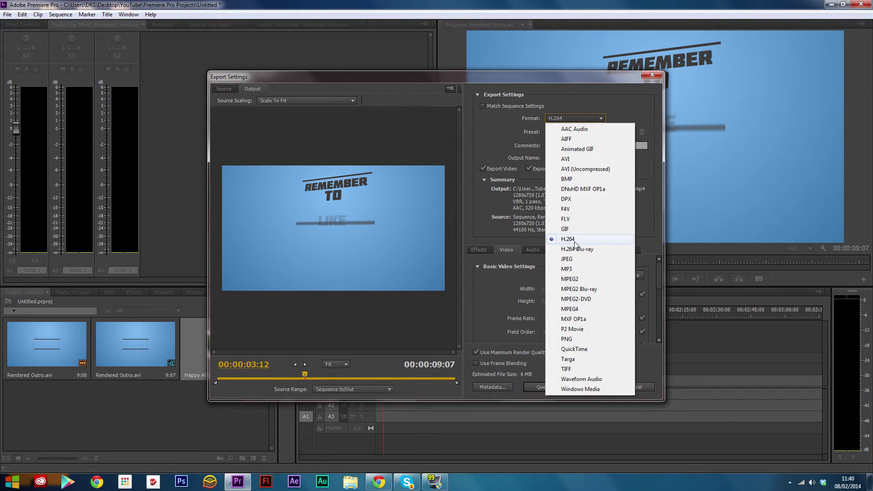
pyautogui.click(574, 244)
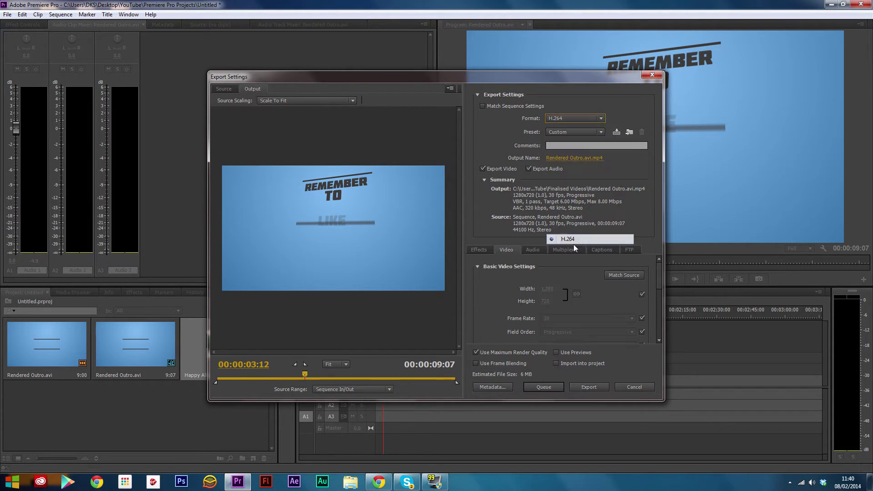
pyautogui.click(571, 116)
pyautogui.click(591, 117)
pyautogui.click(574, 131)
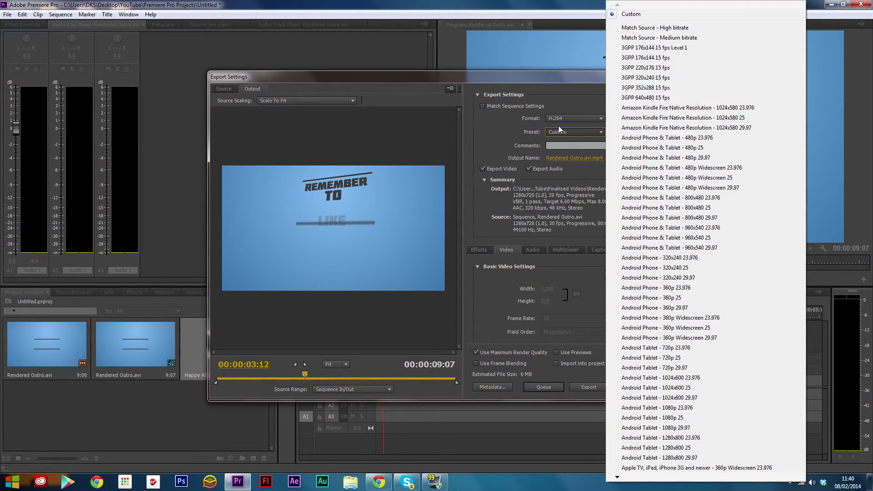
pyautogui.click(649, 29)
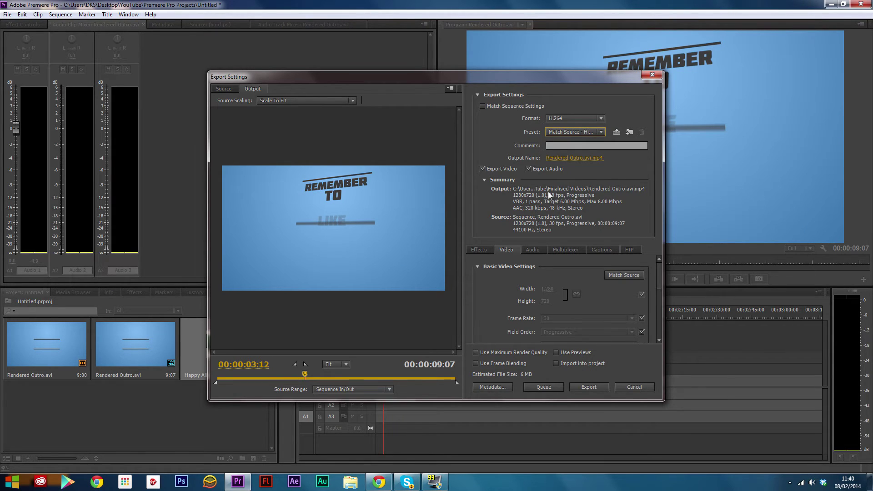
pyautogui.click(476, 353)
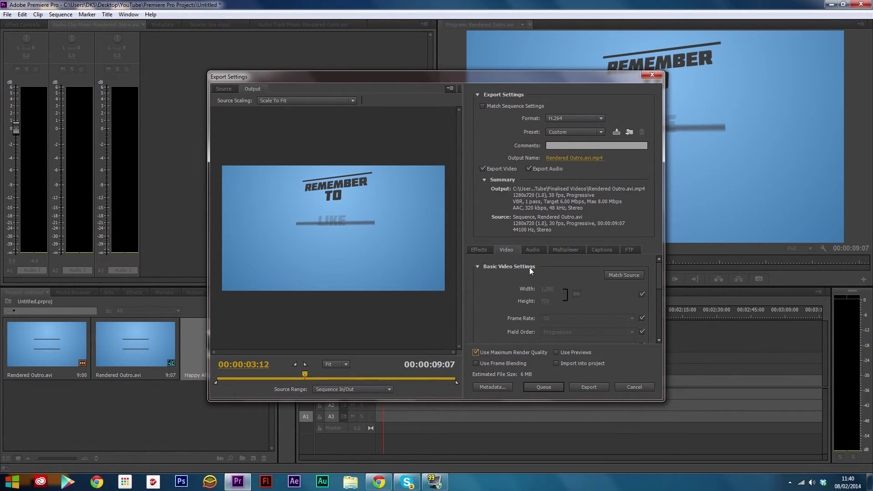
# - Name the output OUTRO.mp4 in the YouTube folder and export the video
pyautogui.click(591, 157)
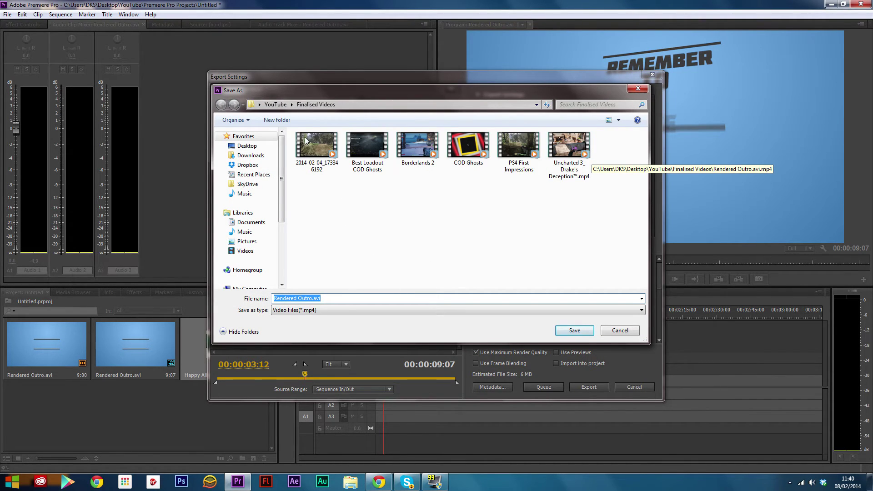
pyautogui.click(276, 105)
pyautogui.write('OUTRO')
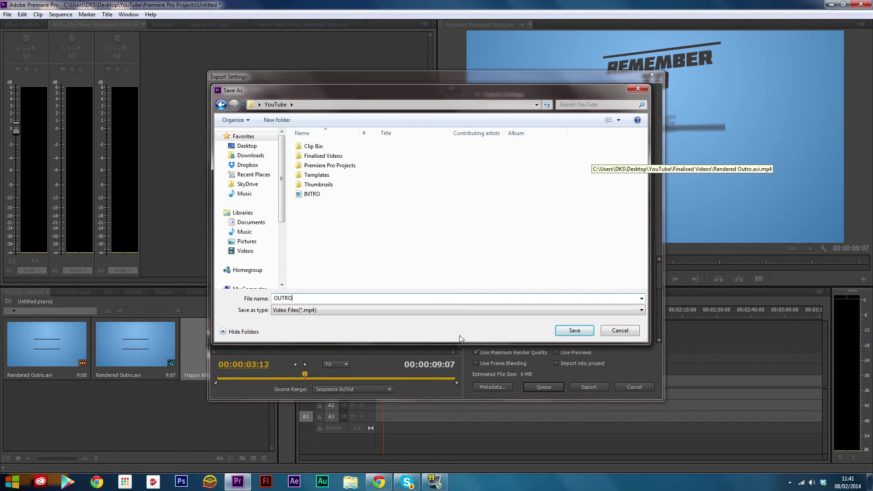
pyautogui.click(573, 330)
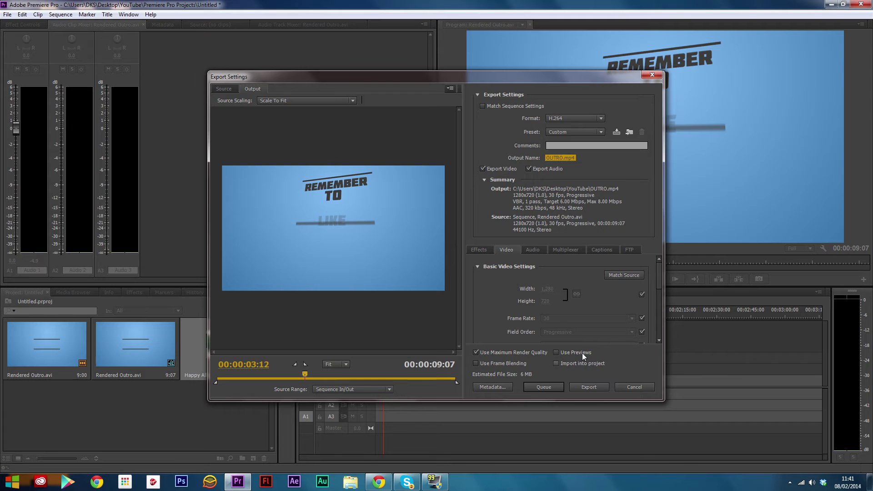
pyautogui.click(587, 387)
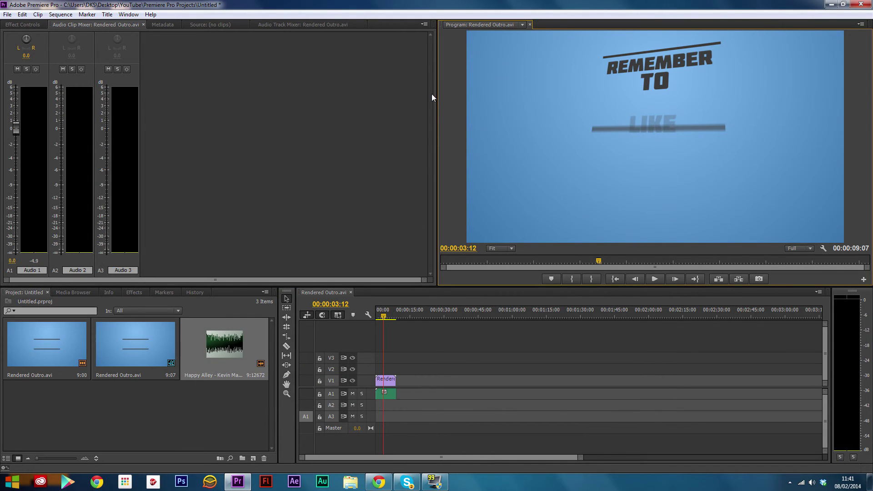
# - Quit Premiere Pro without saving Untitled.prproj
pyautogui.click(860, 4)
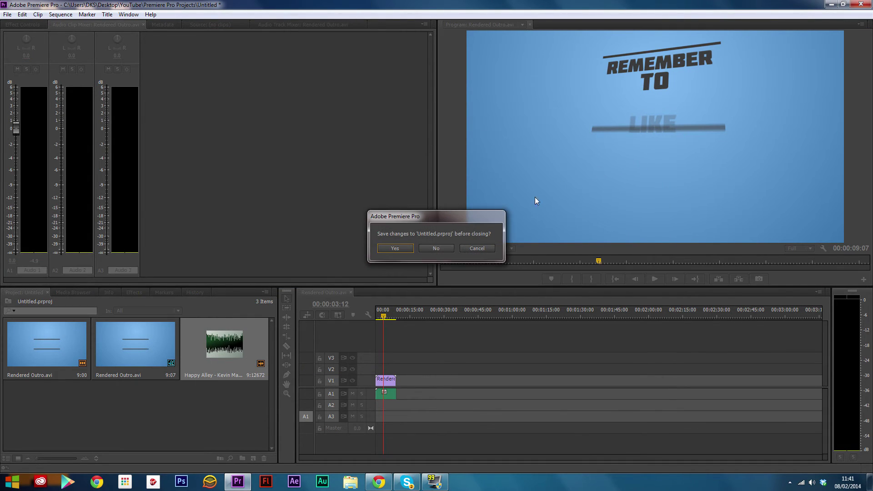
pyautogui.click(434, 249)
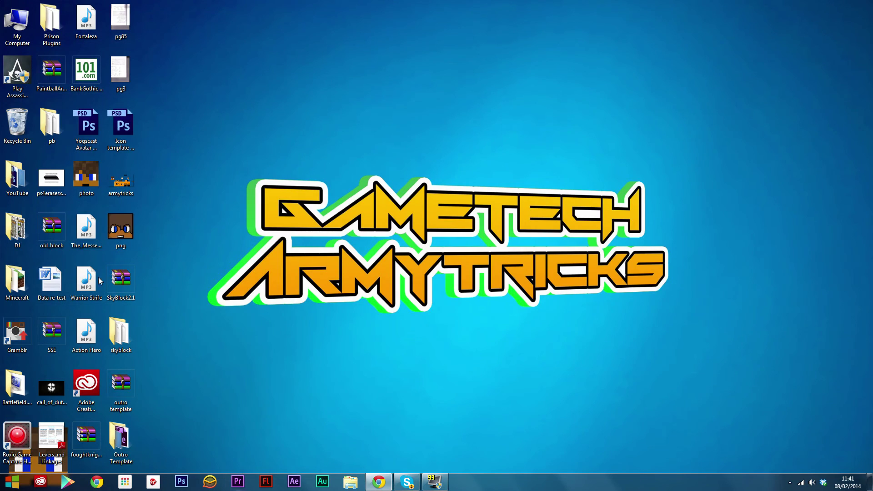
# - Open OUTRO.mp4 from the desktop YouTube folder and watch it full screen in Windows Media Player
pyautogui.doubleClick(17, 178)
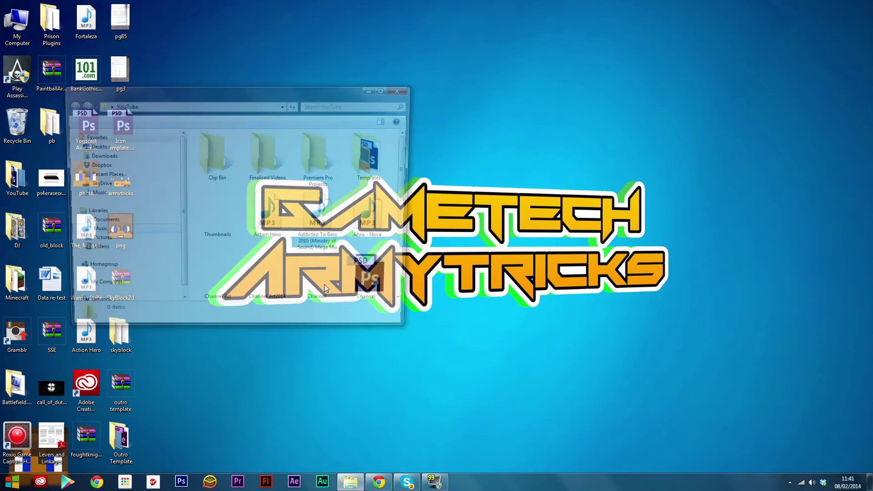
pyautogui.moveTo(409, 169); pyautogui.dragTo(408, 265)
pyautogui.click(375, 213)
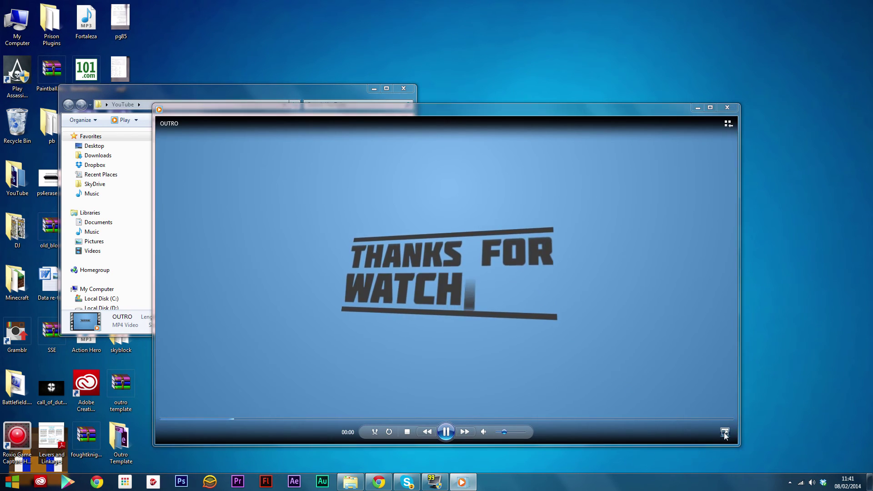
pyautogui.click(725, 432)
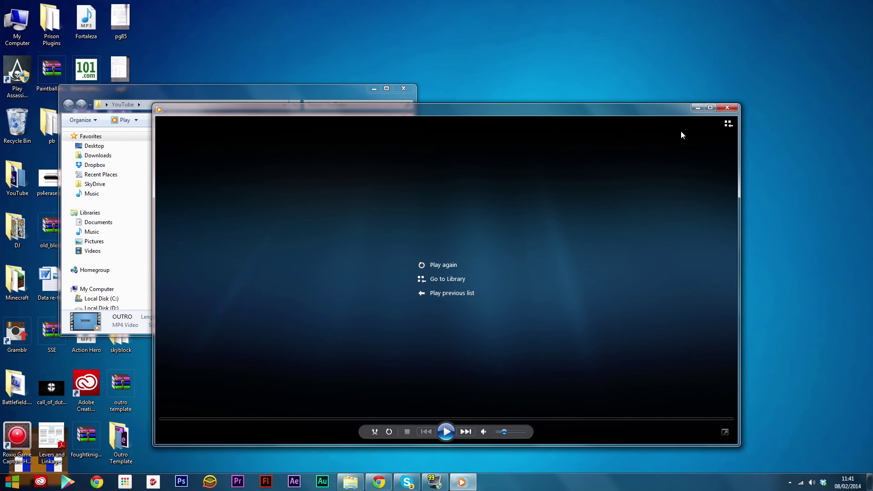
# - Close Windows Media Player and move the YouTube folder window up and to the right
pyautogui.click(728, 108)
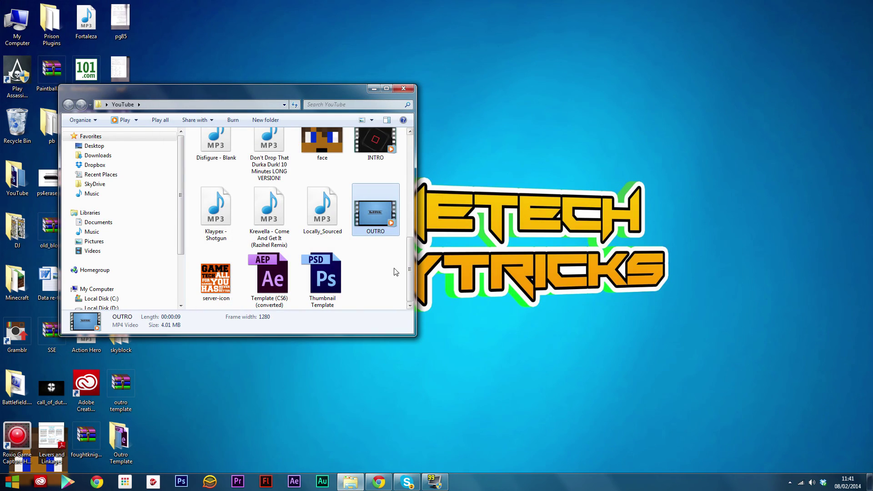
pyautogui.moveTo(366, 96); pyautogui.dragTo(546, 66)
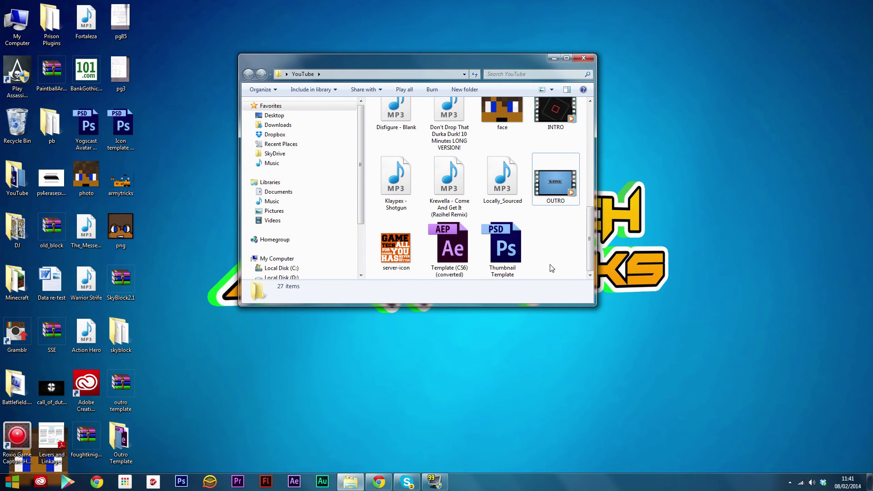